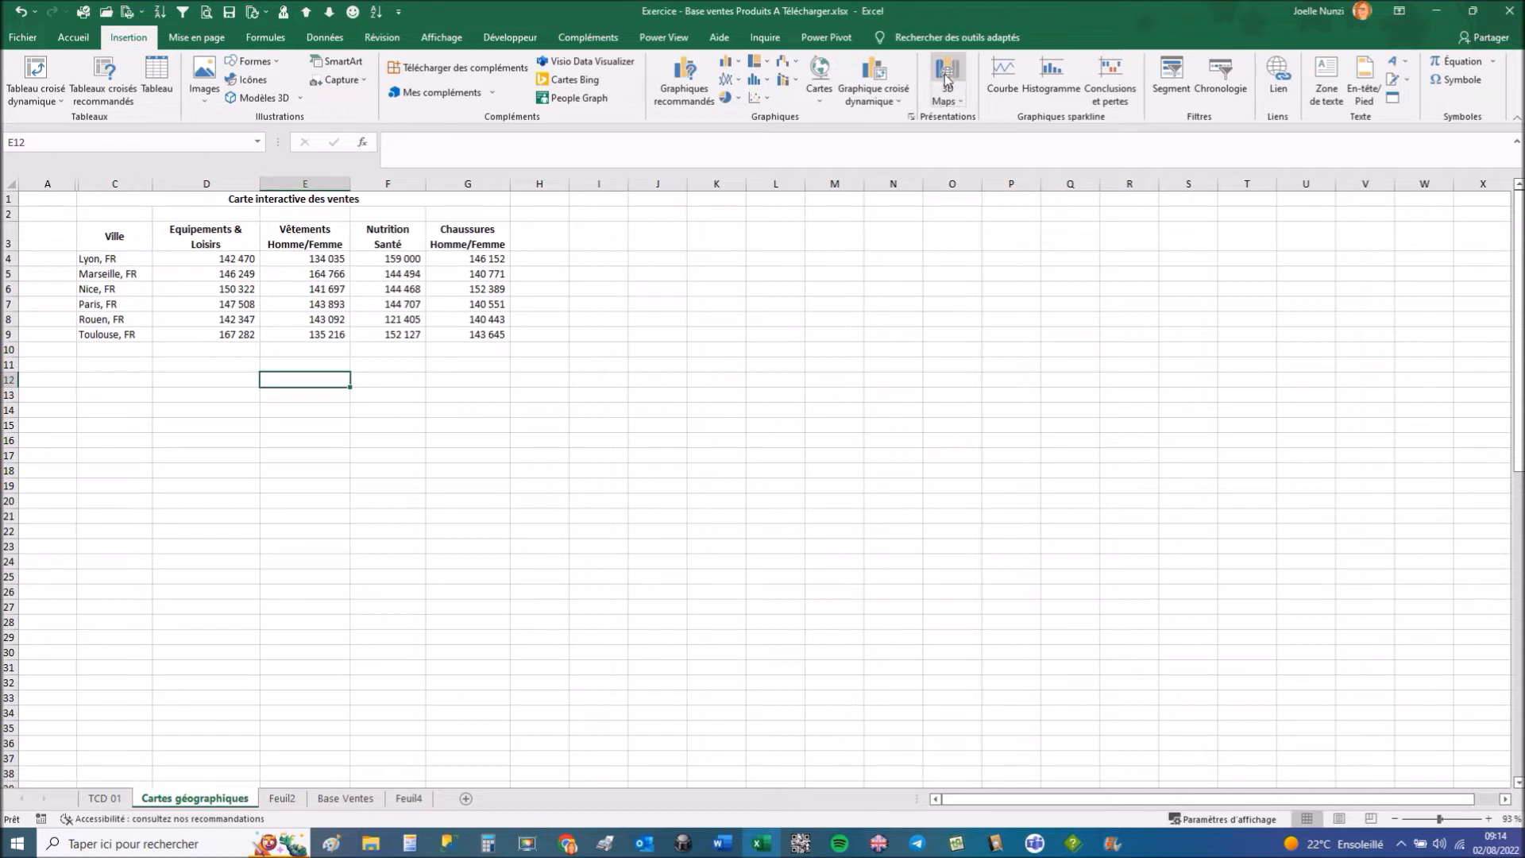
# Step: Open 3D Maps, move the field list aside, and add a layer using the Ville field as its location
pyautogui.click(714, 314)
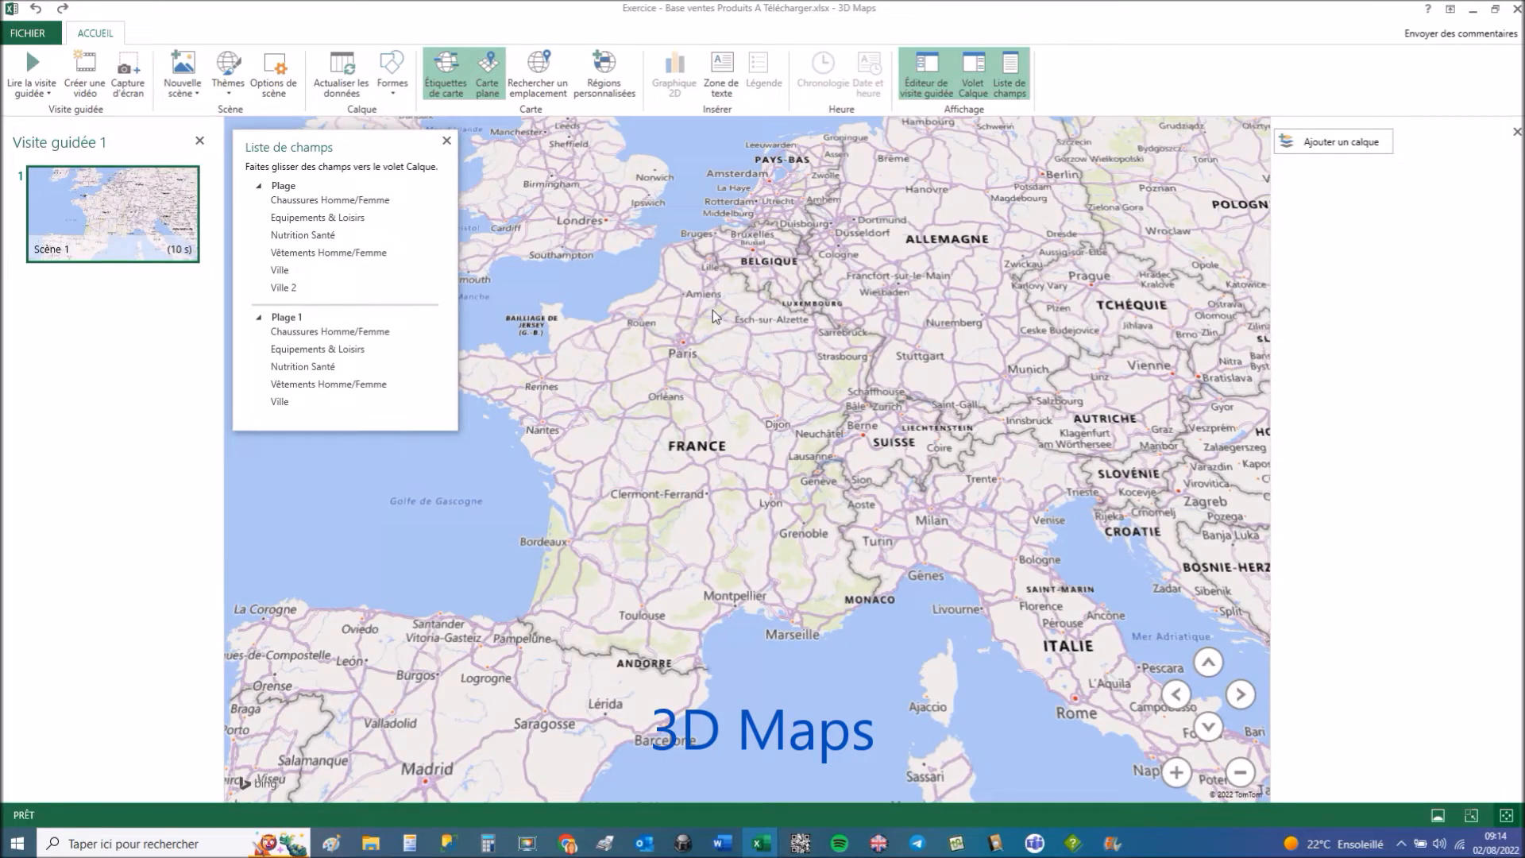
pyautogui.moveTo(378, 147); pyautogui.dragTo(1100, 191)
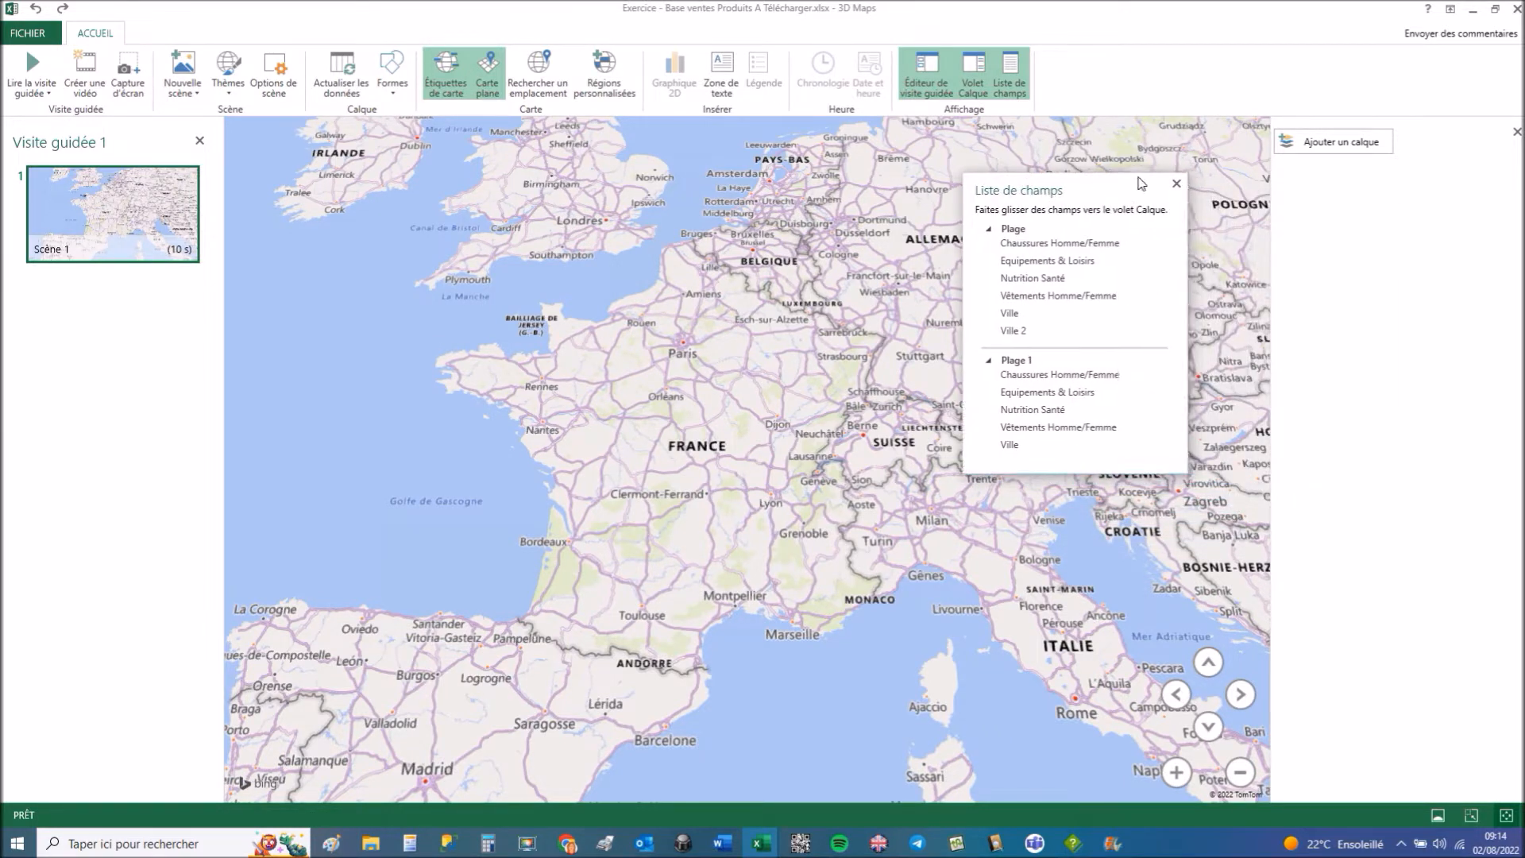
pyautogui.click(1318, 142)
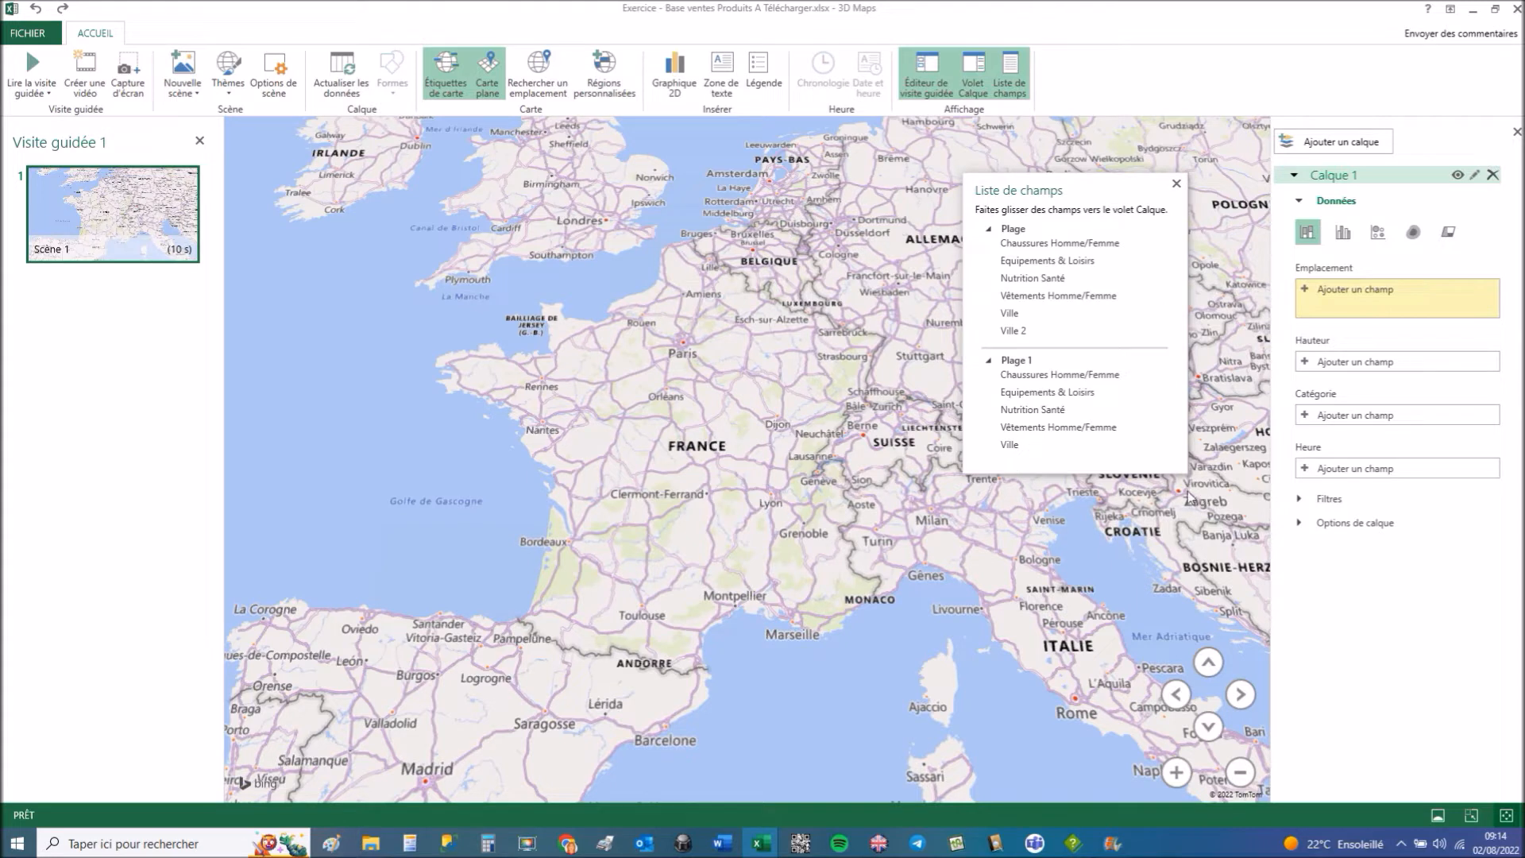
pyautogui.moveTo(1013, 315); pyautogui.dragTo(1322, 312)
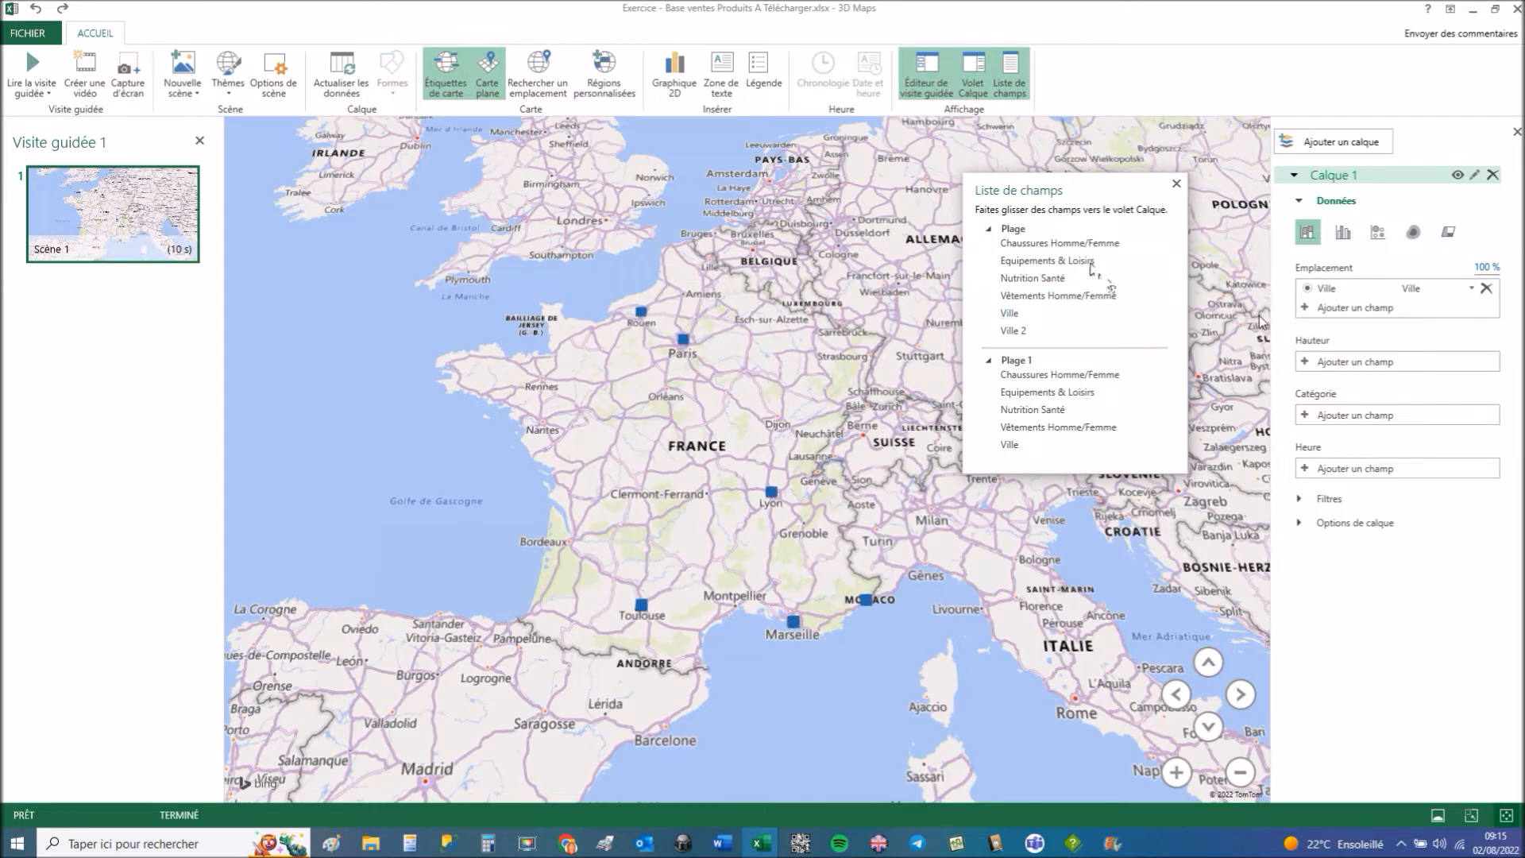
# Step: Add Chaussures Homme/Femme and Equipements & Loisirs as the layer's height values
pyautogui.moveTo(1054, 246); pyautogui.dragTo(1324, 362)
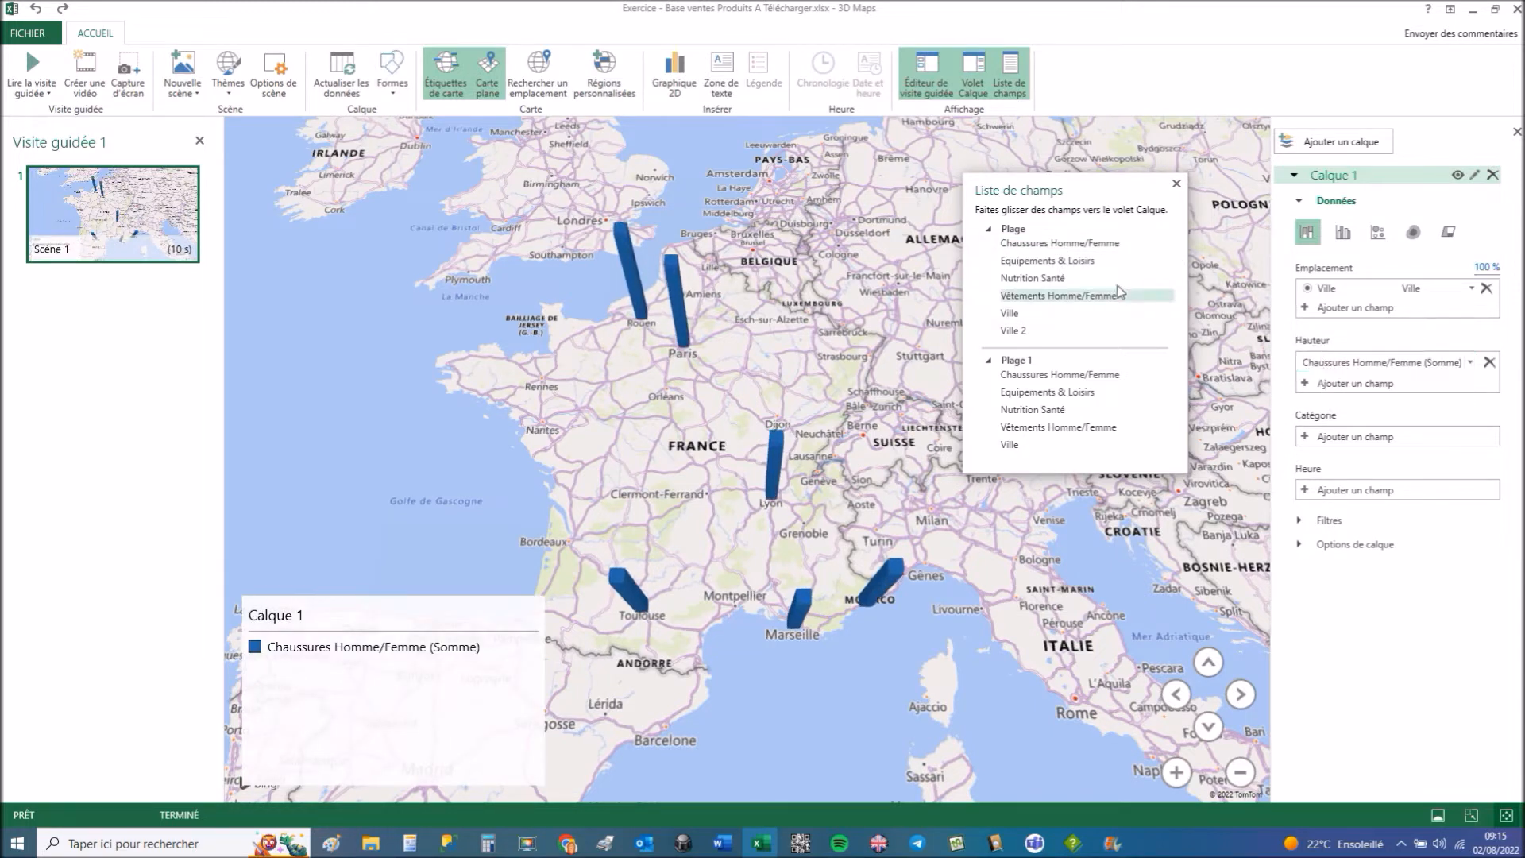
pyautogui.moveTo(1057, 260); pyautogui.dragTo(1287, 394)
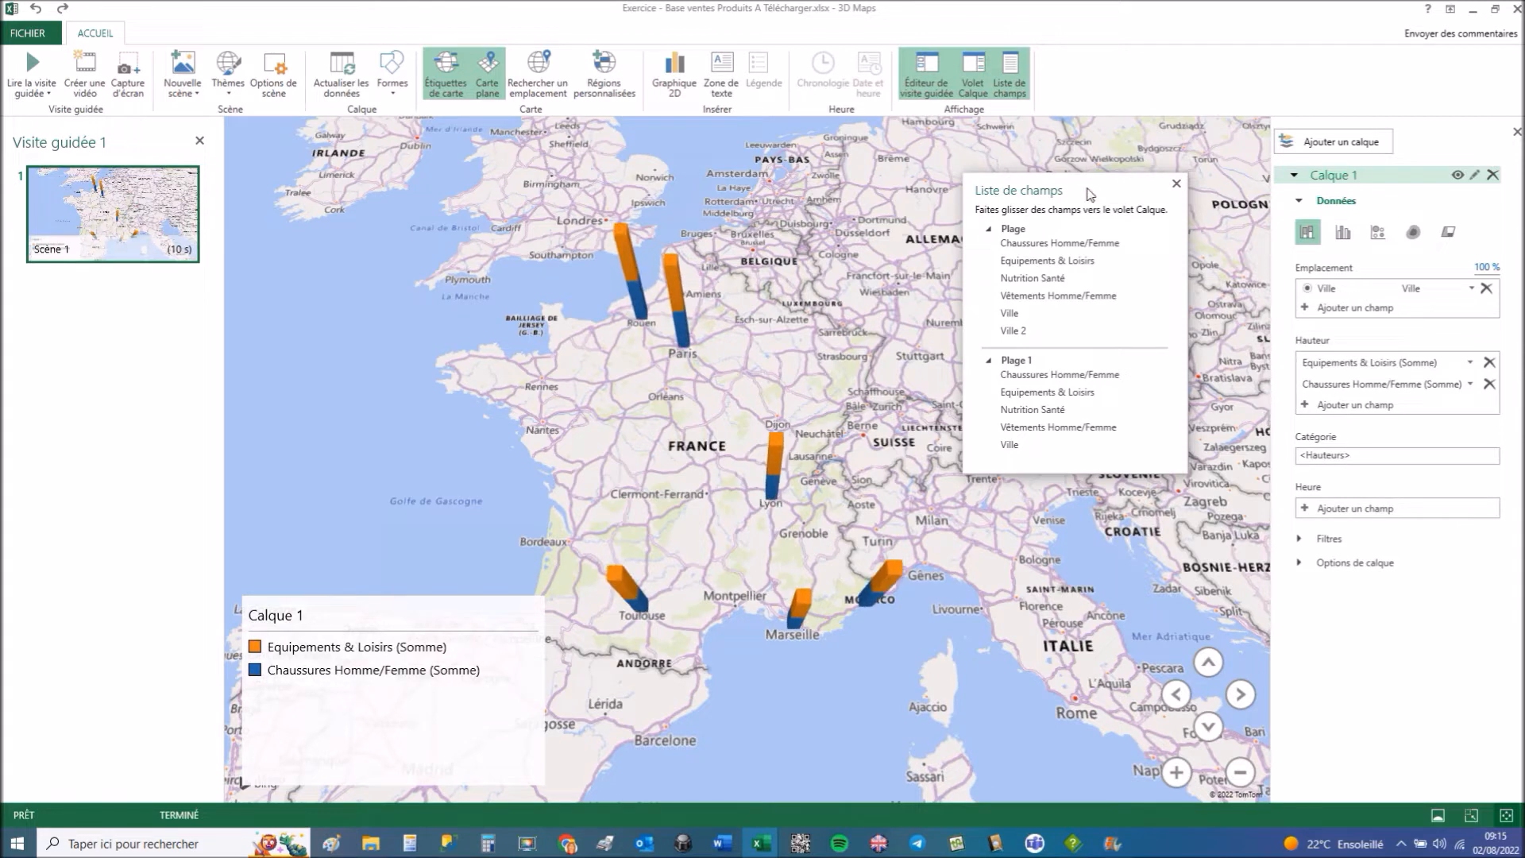
pyautogui.moveTo(1089, 196); pyautogui.dragTo(1056, 232)
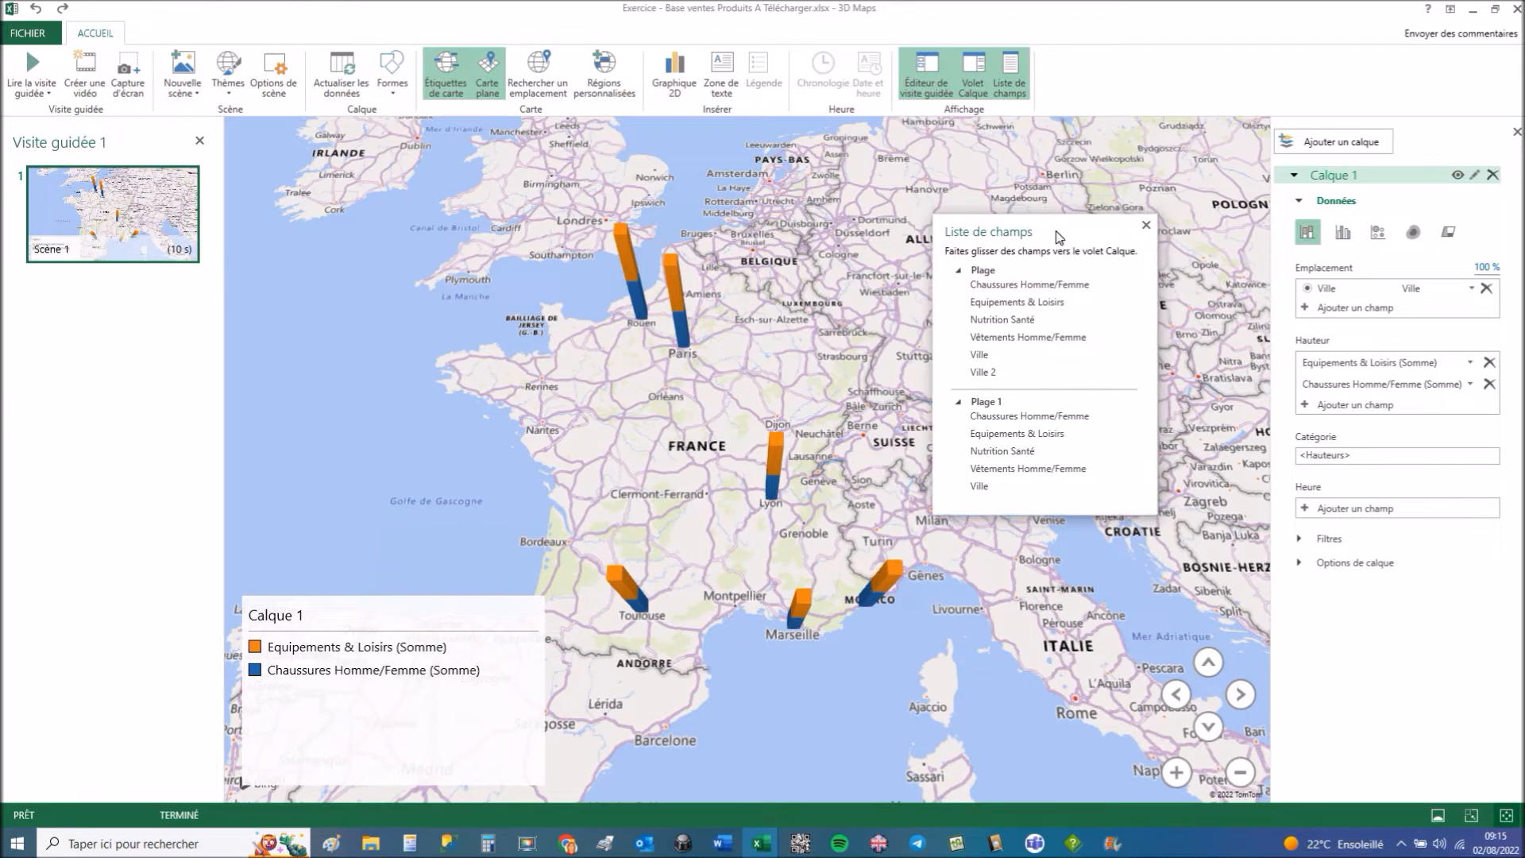
# Step: Try the bubble and heat map visualizations on the layer, and settle on clustered columns
pyautogui.click(1344, 234)
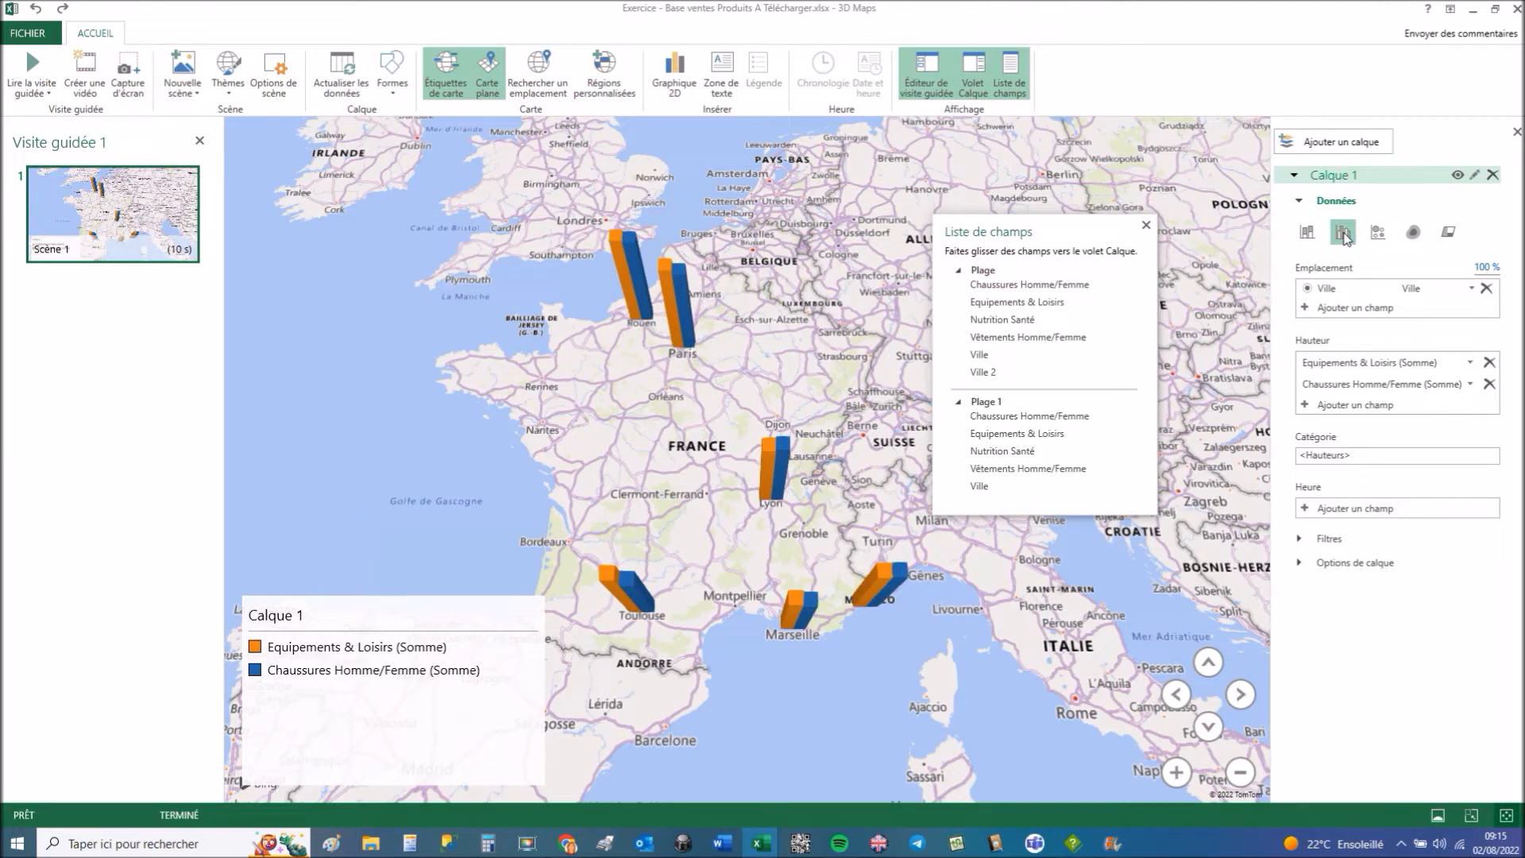
pyautogui.click(1379, 233)
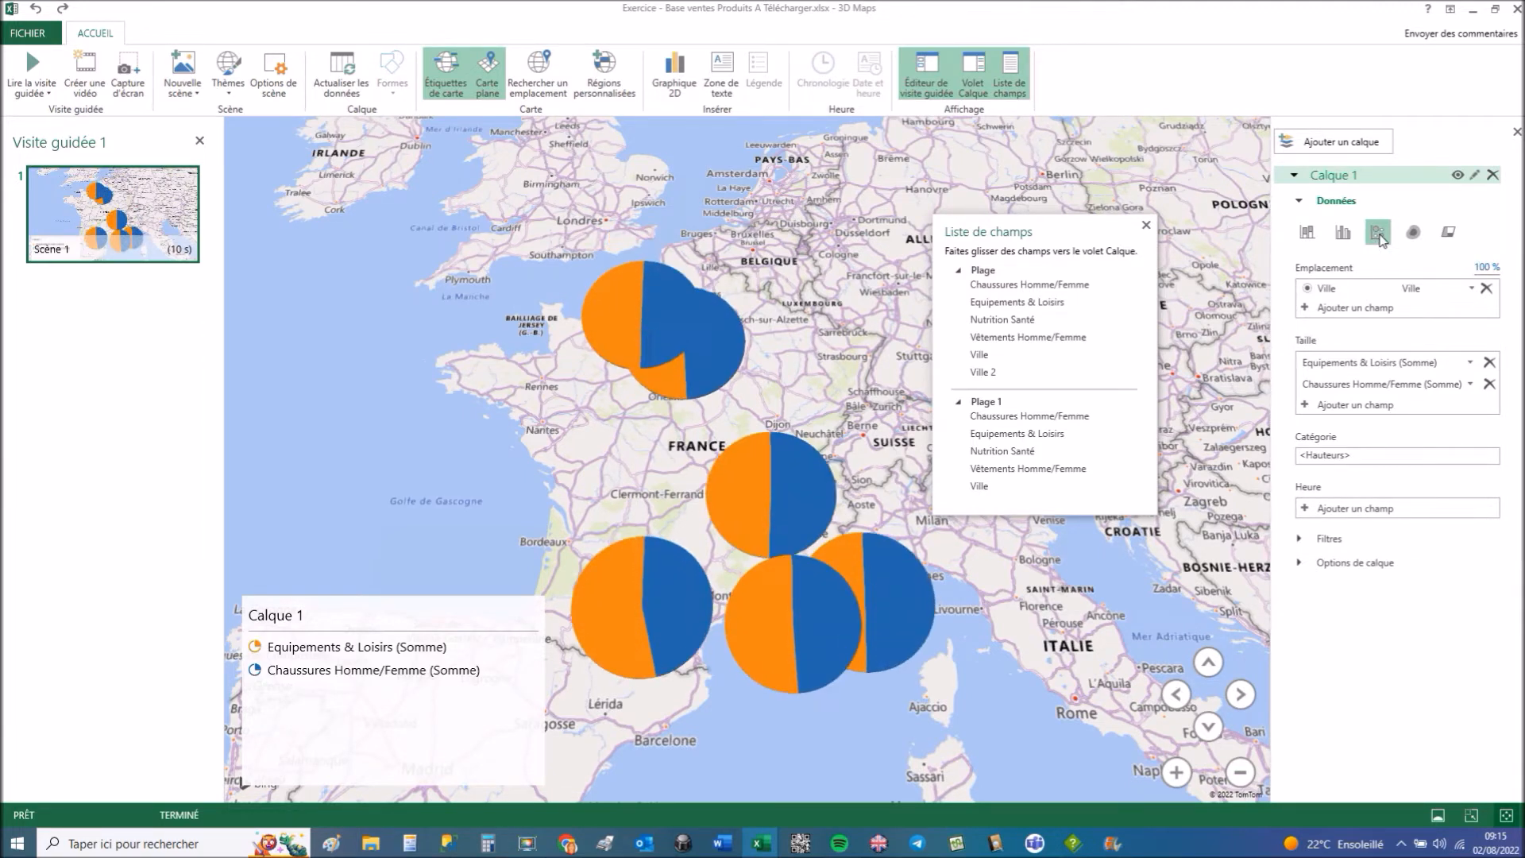
pyautogui.click(1413, 234)
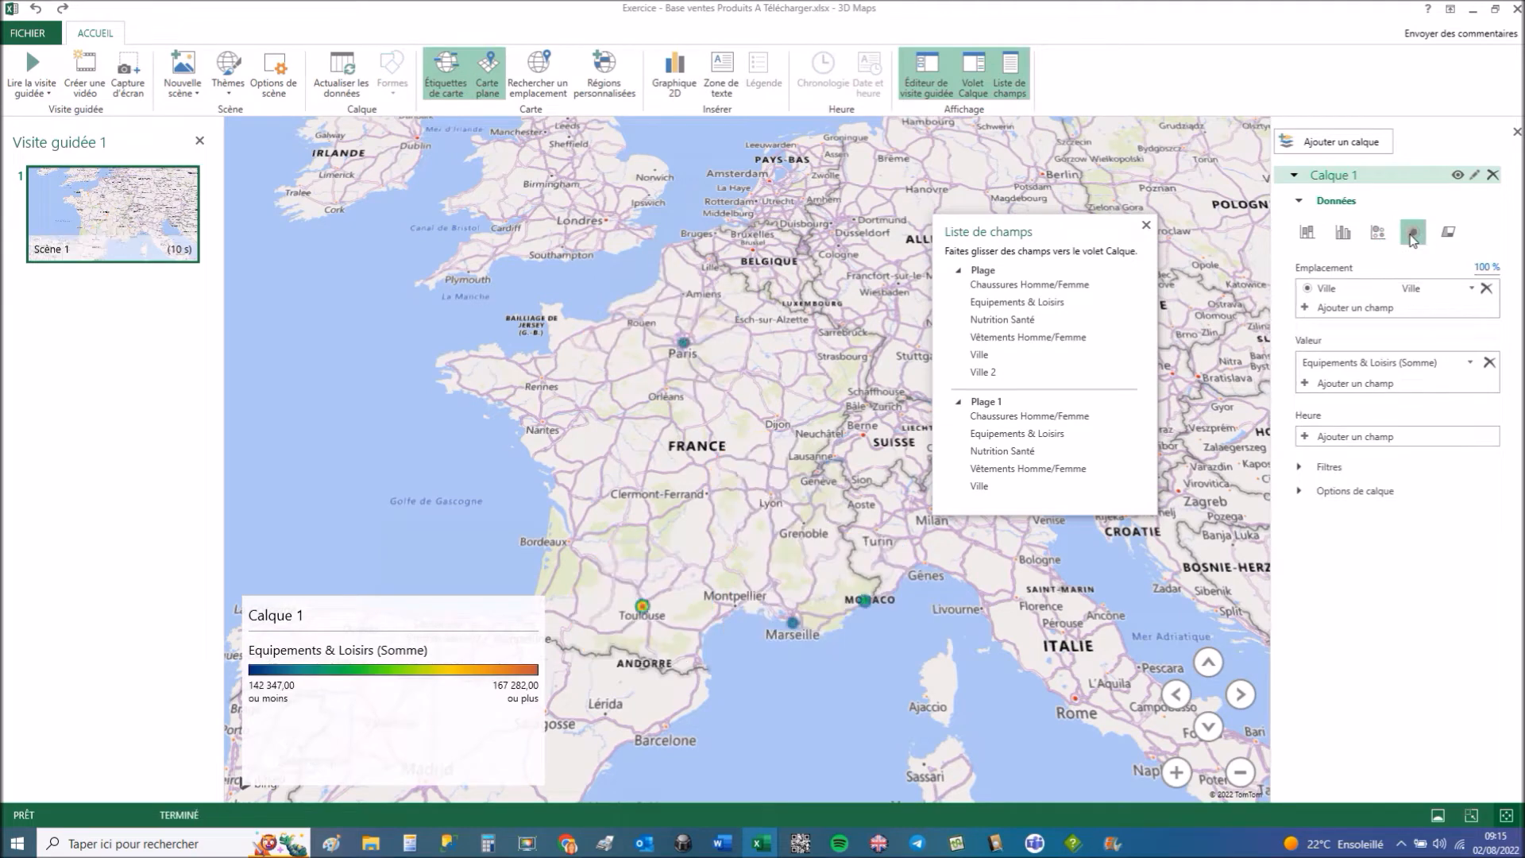
pyautogui.click(1344, 233)
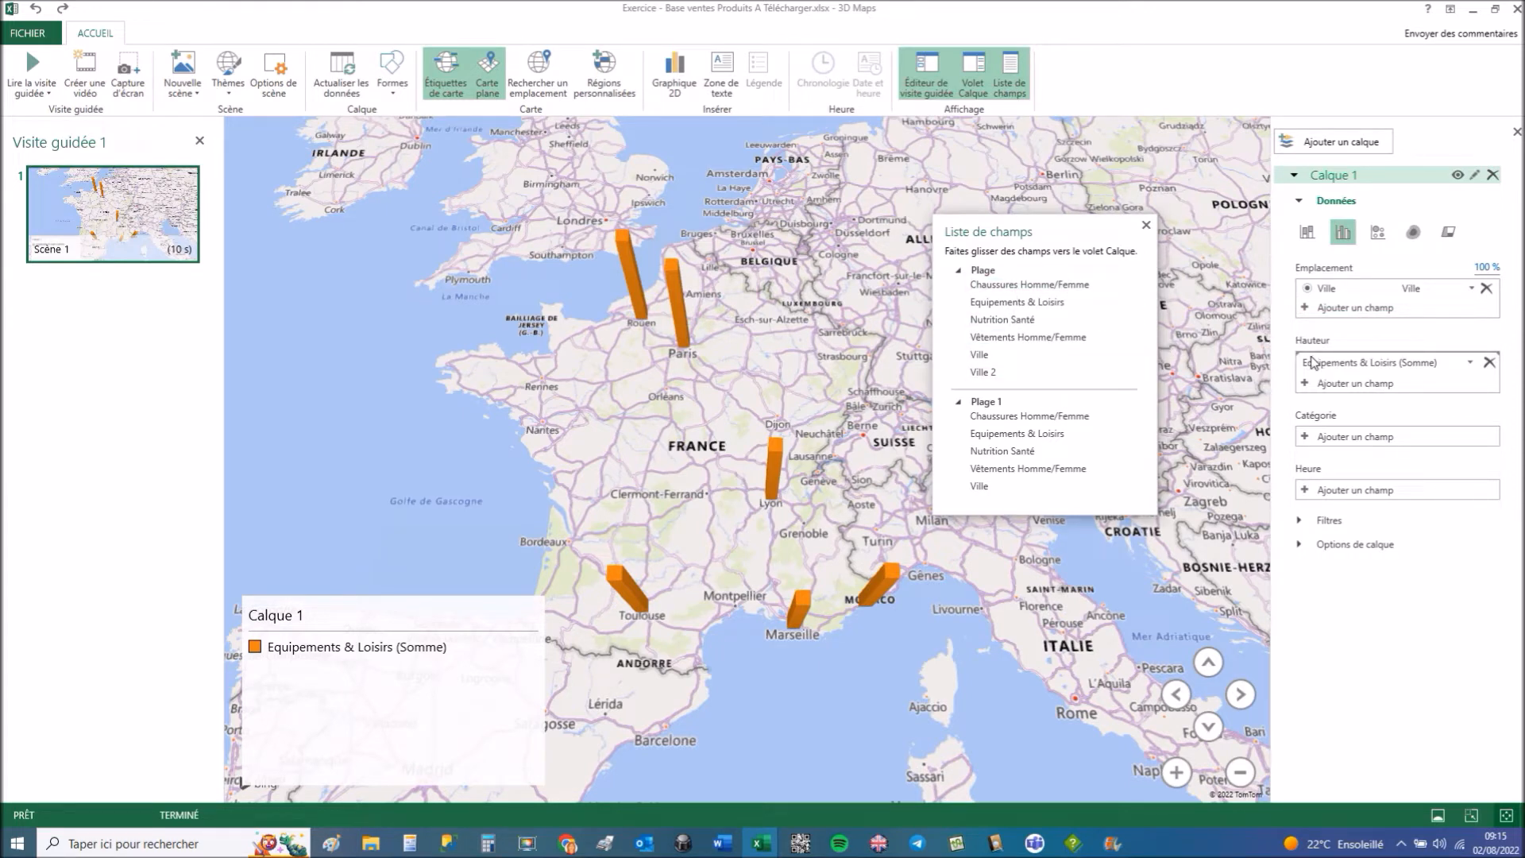
# Step: Add Chaussures Homme/Femme, Nutrition Santé and Vêtements Homme/Femme to the layer's heights, with Nutrition Santé ordered last
pyautogui.moveTo(1312, 362); pyautogui.dragTo(1313, 365)
pyautogui.moveTo(1022, 330); pyautogui.dragTo(1311, 389)
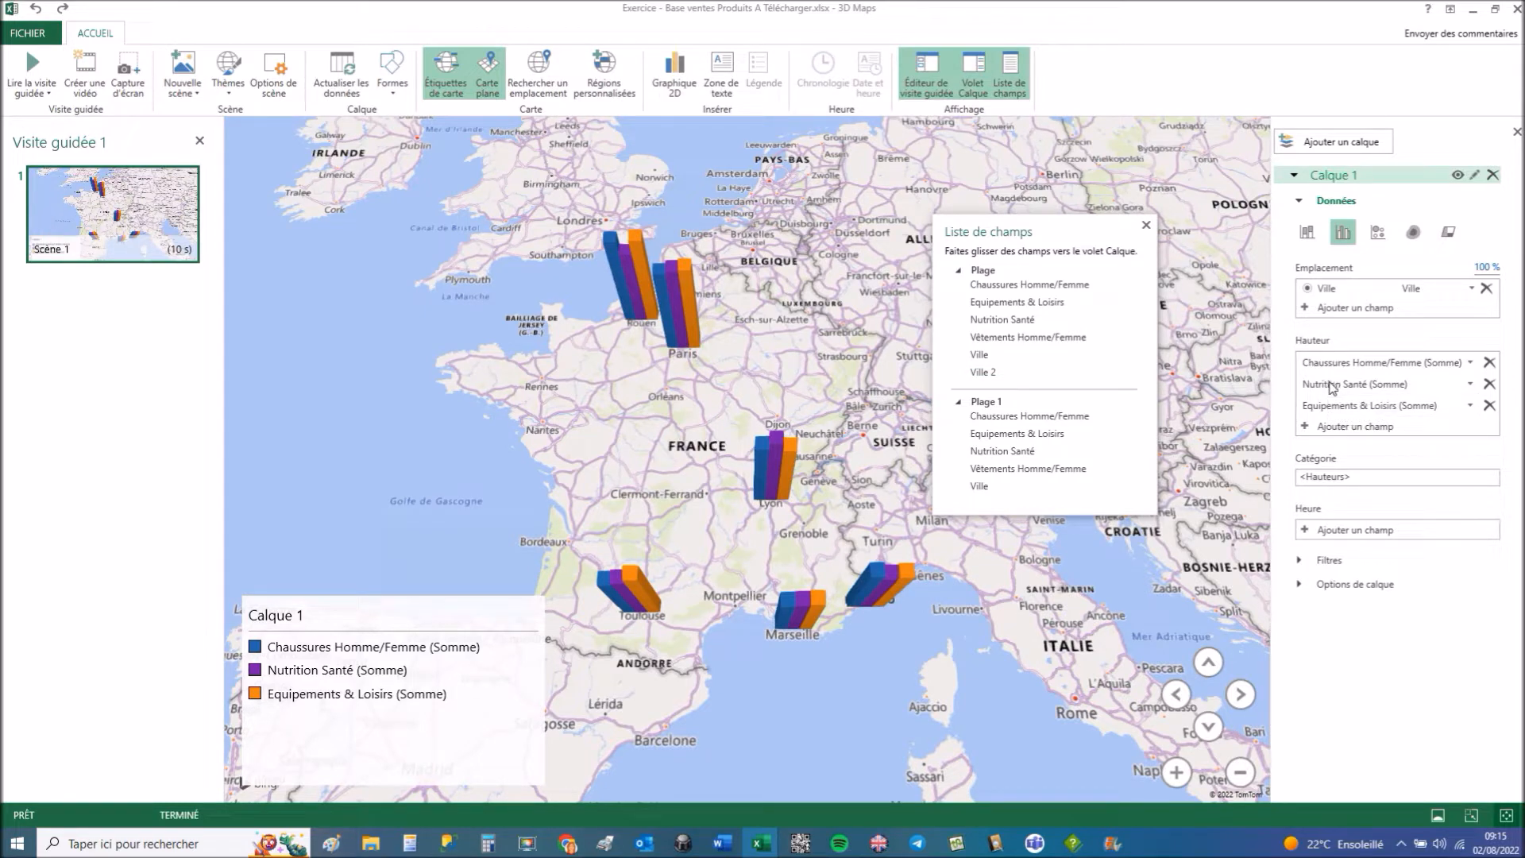
pyautogui.moveTo(1332, 387); pyautogui.dragTo(1342, 425)
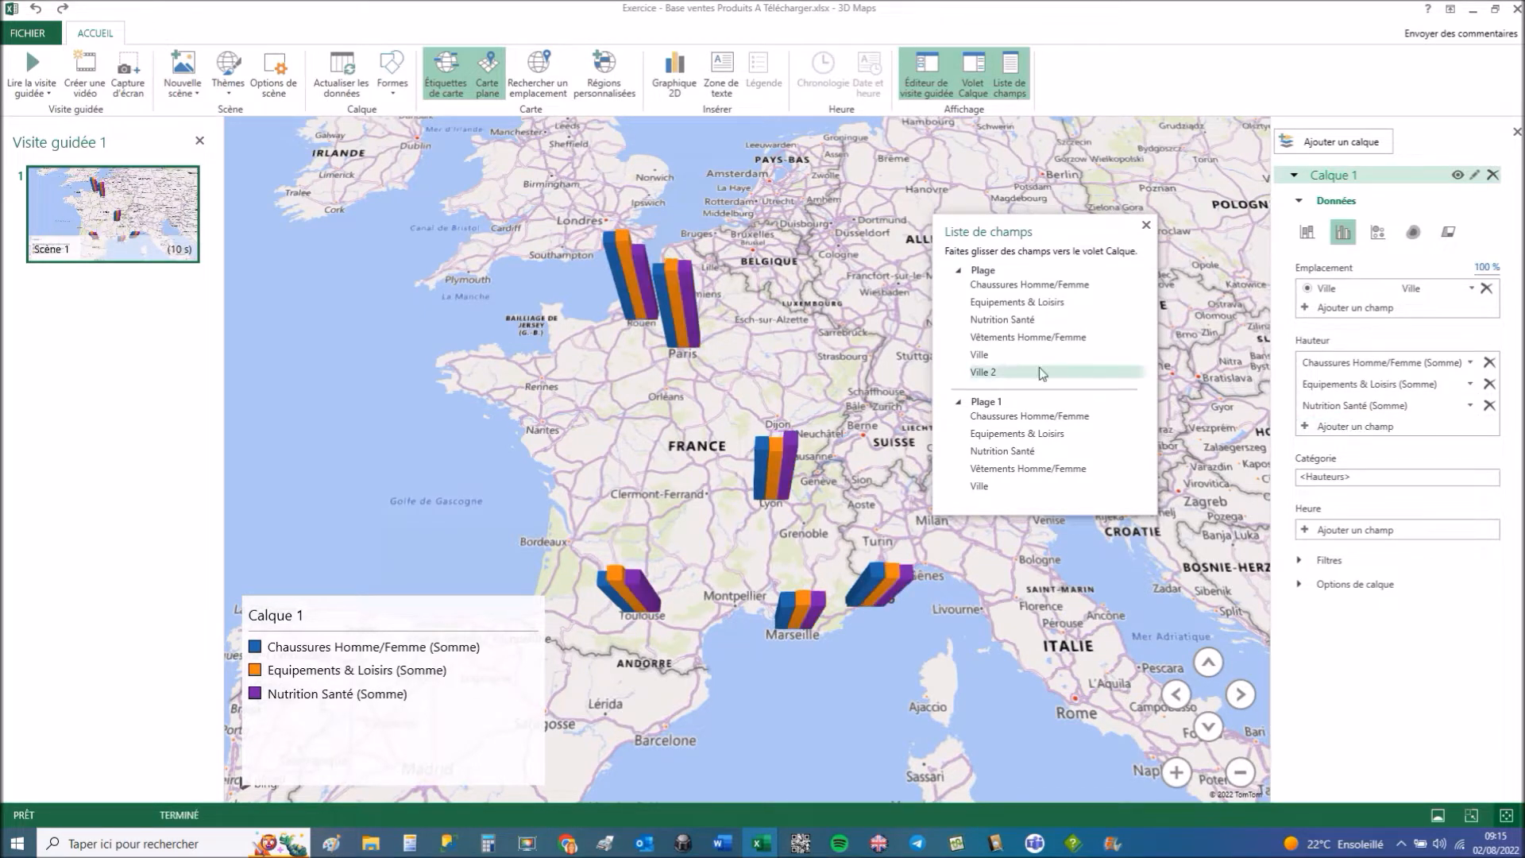
pyautogui.moveTo(996, 341); pyautogui.dragTo(1357, 431)
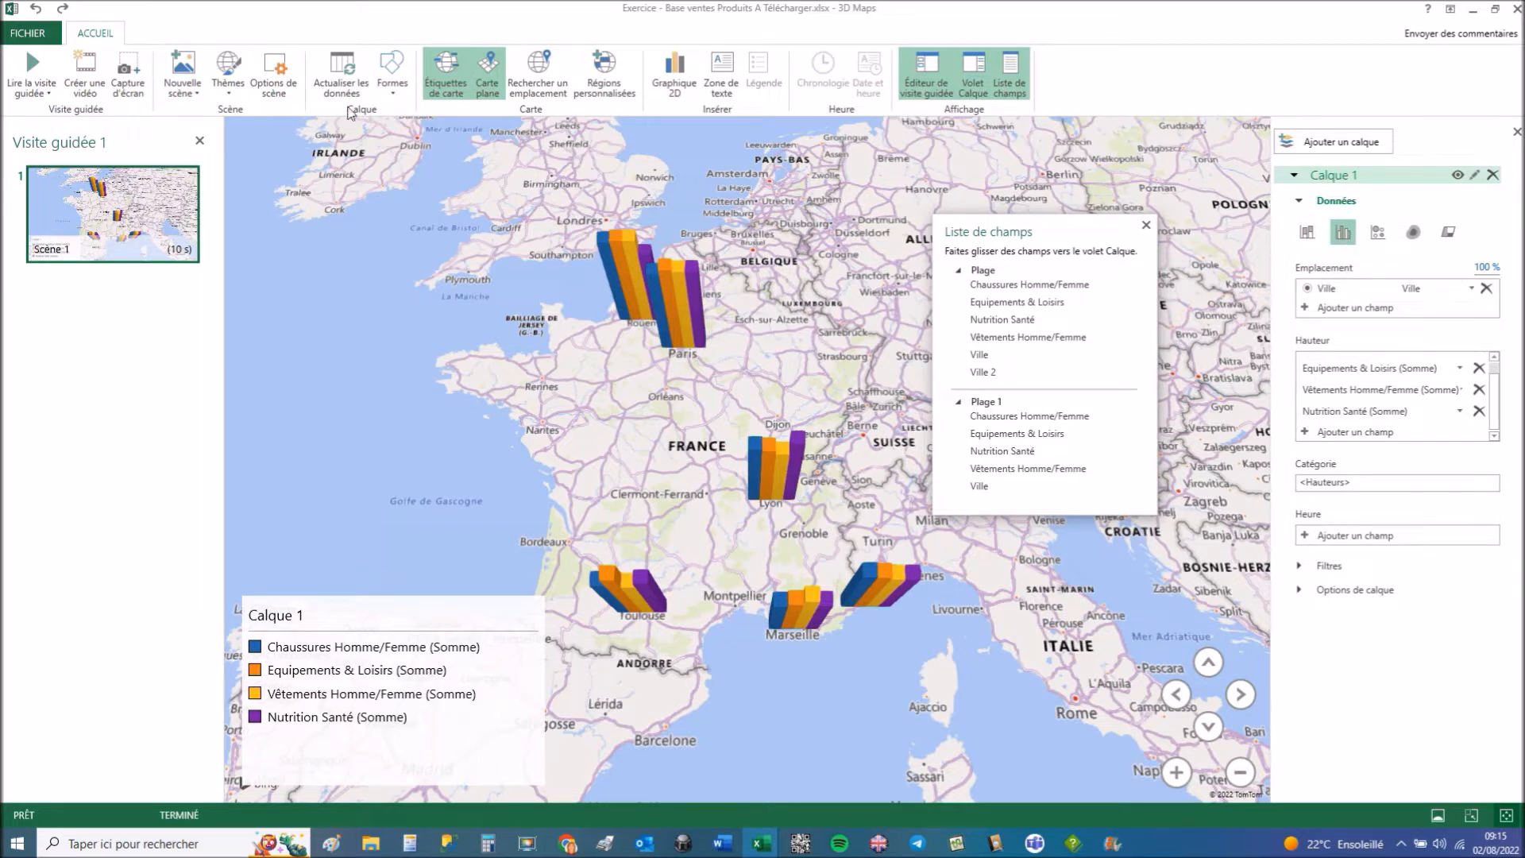
# Step: Try the triangle, circle, pentagon and star shapes on the map's columns
pyautogui.click(394, 89)
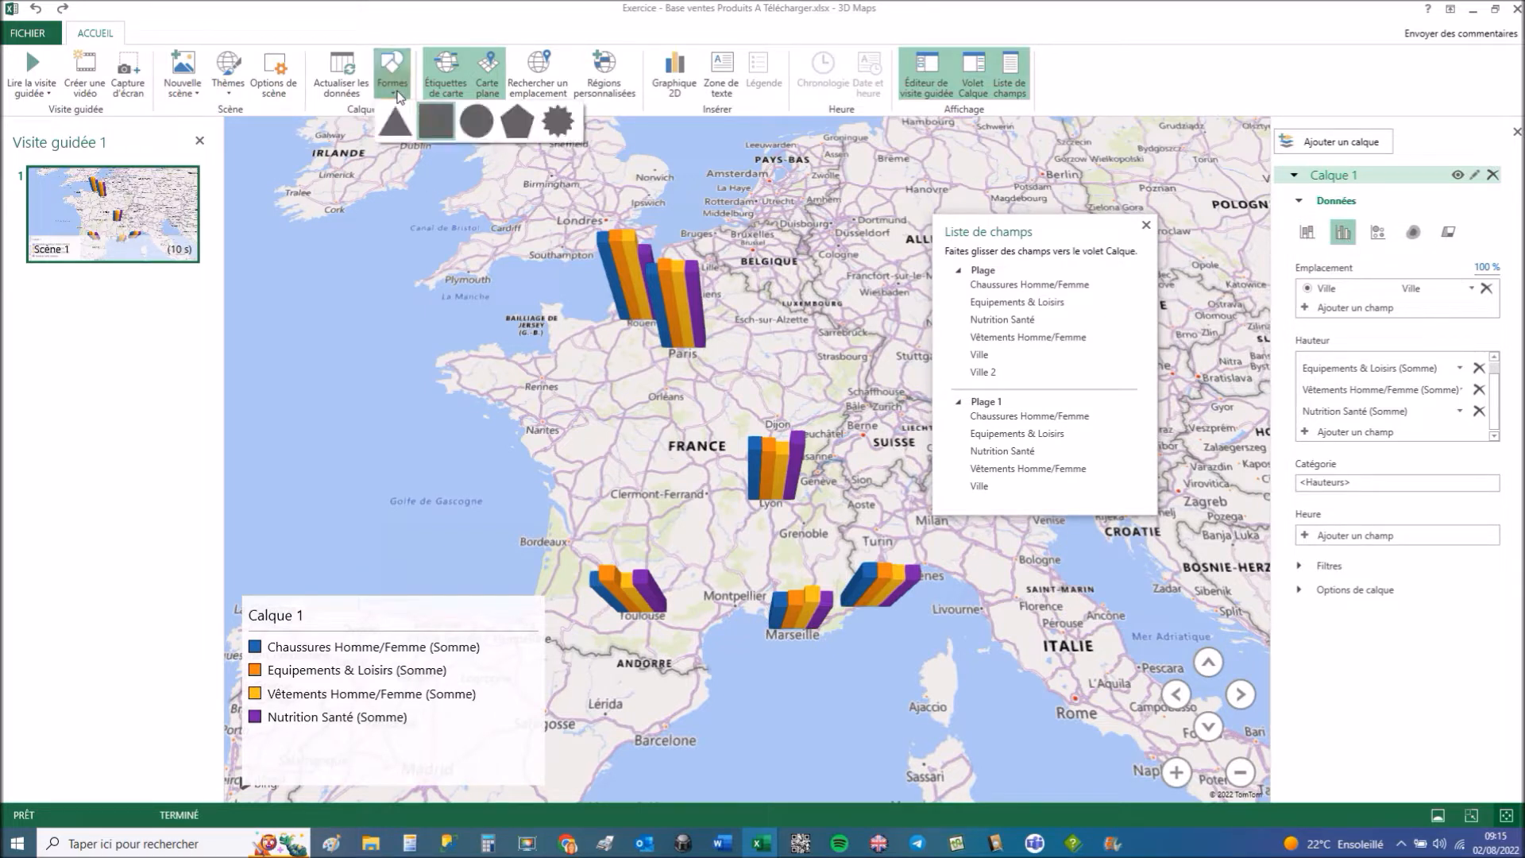
pyautogui.click(400, 123)
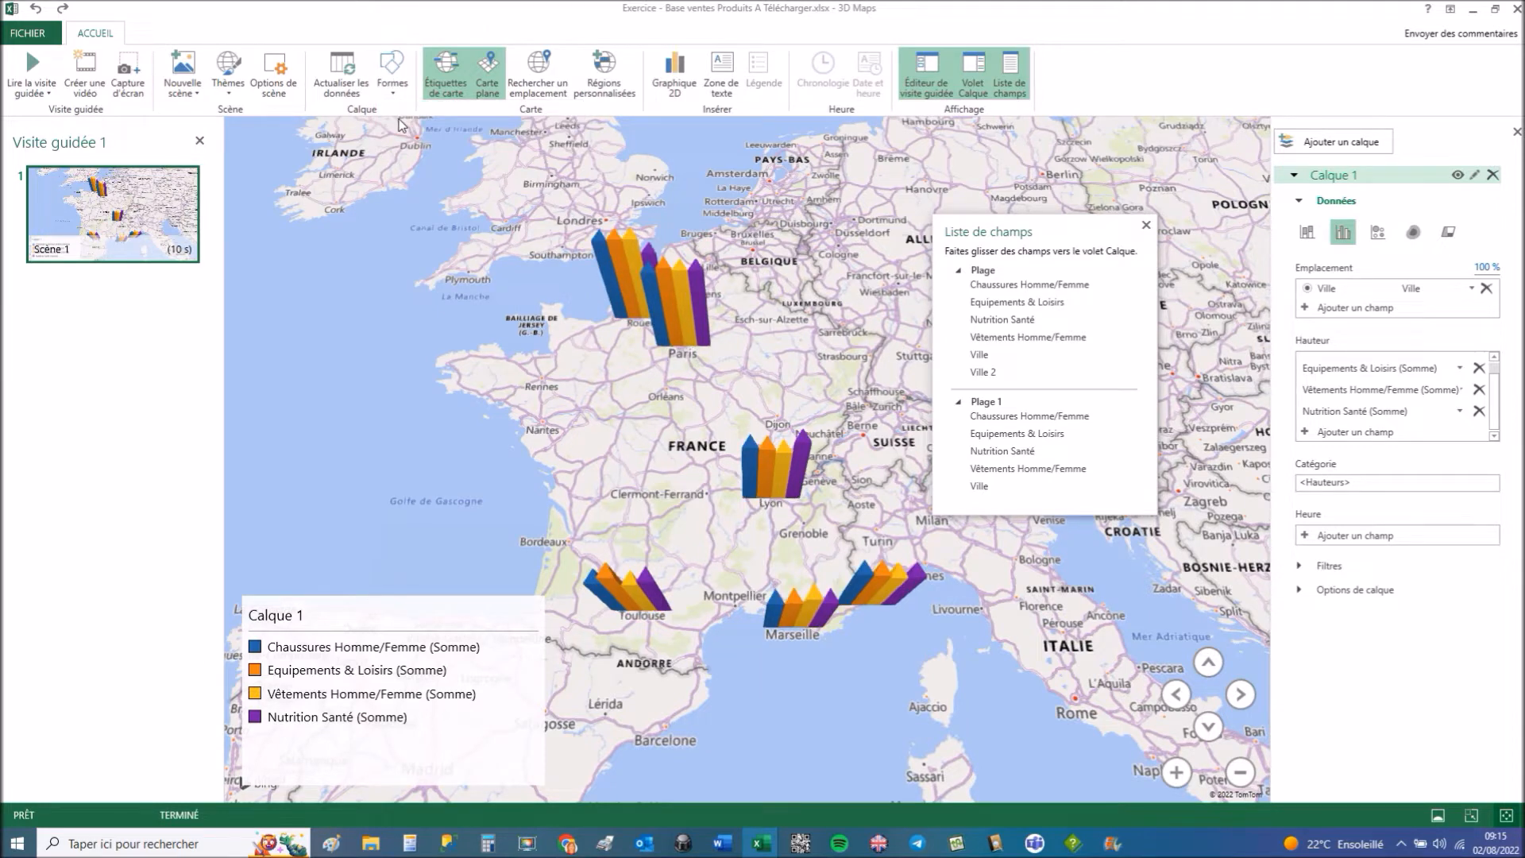
pyautogui.click(398, 88)
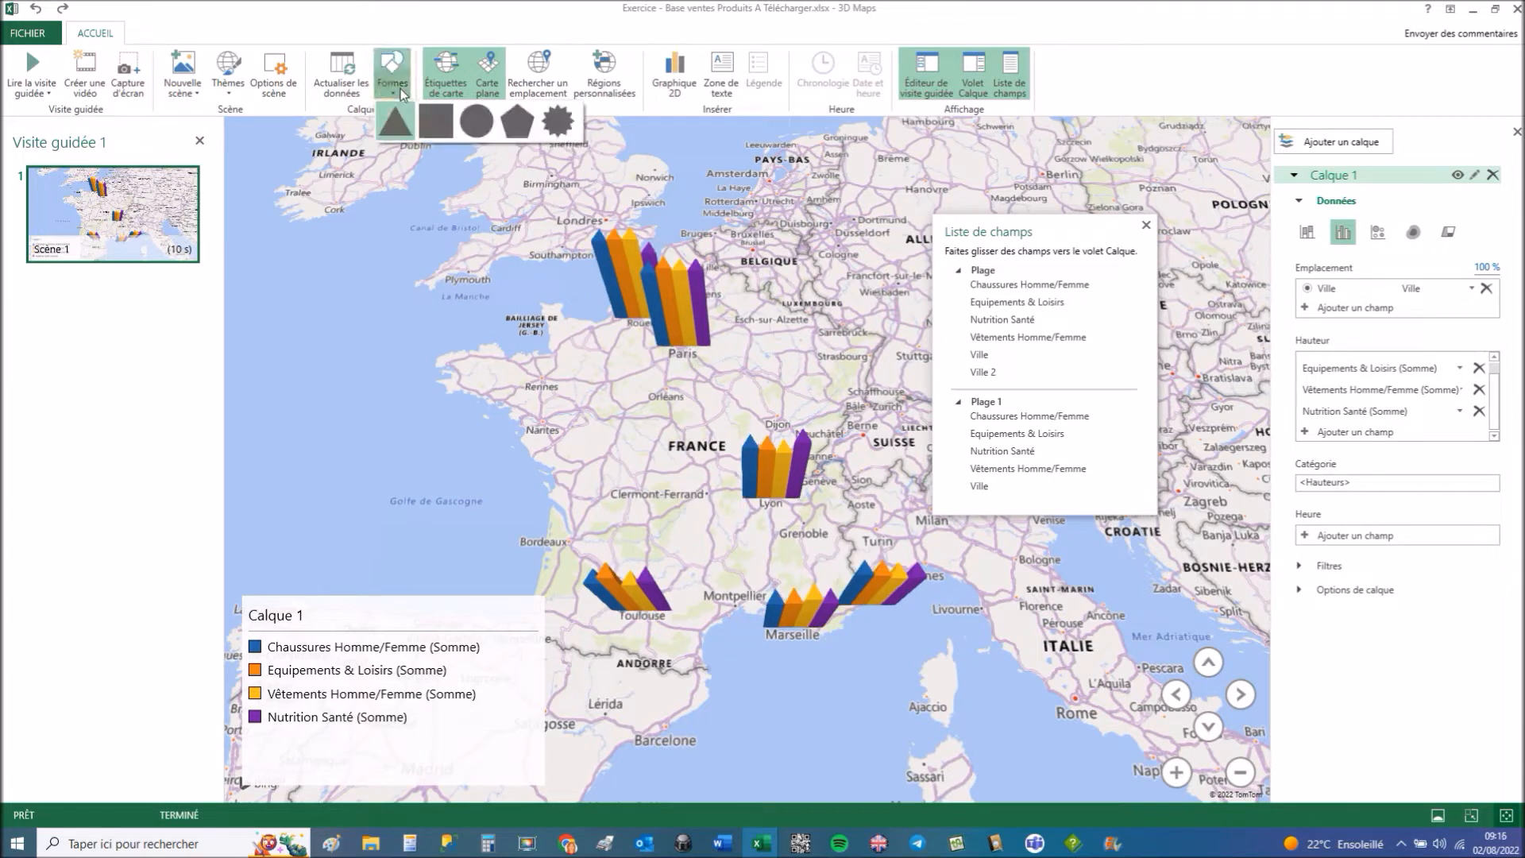
pyautogui.click(487, 130)
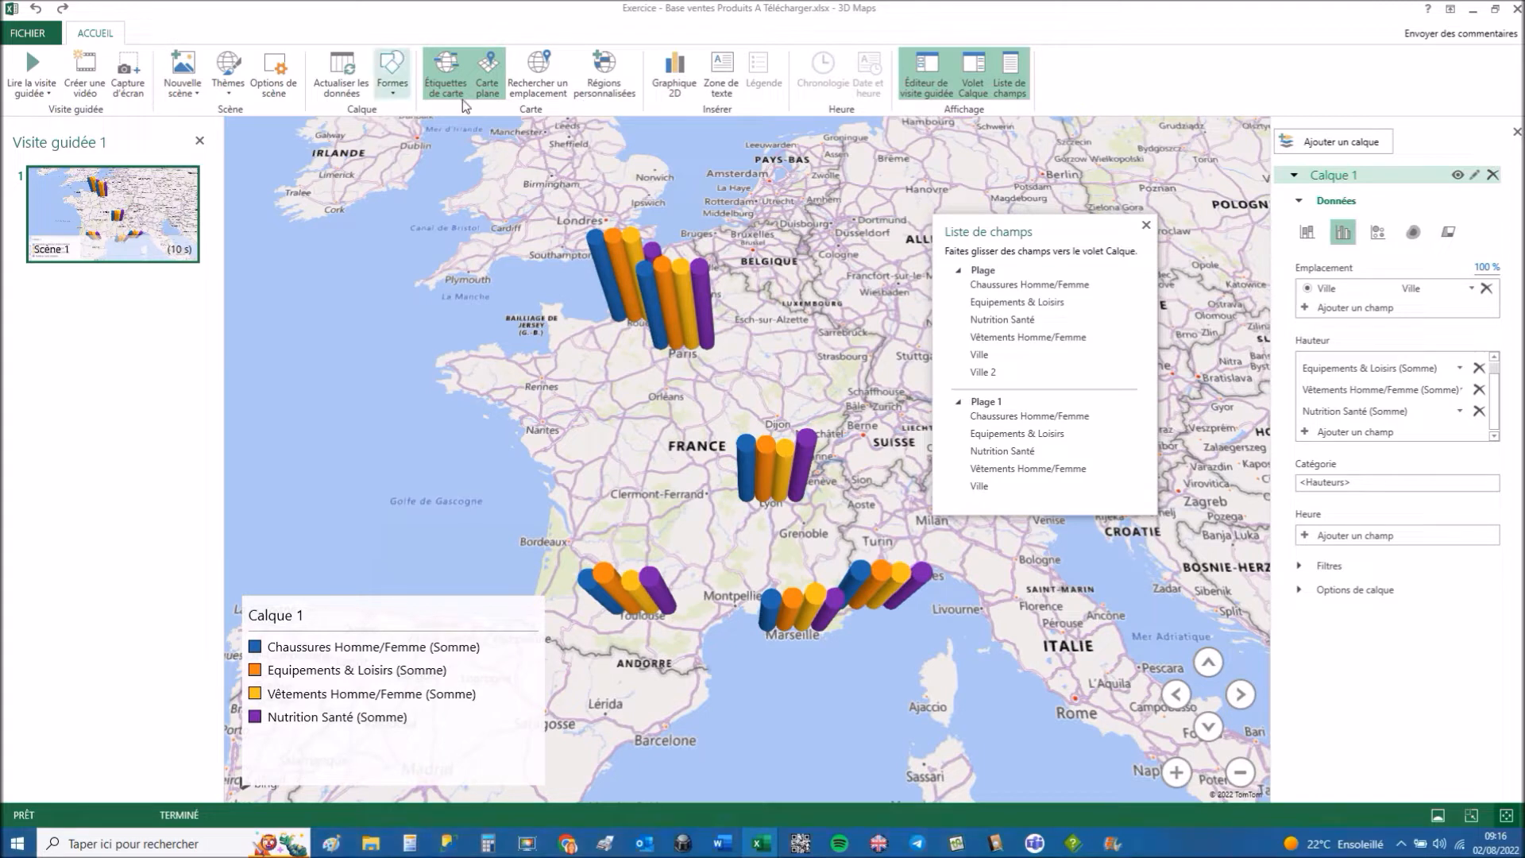
pyautogui.click(393, 83)
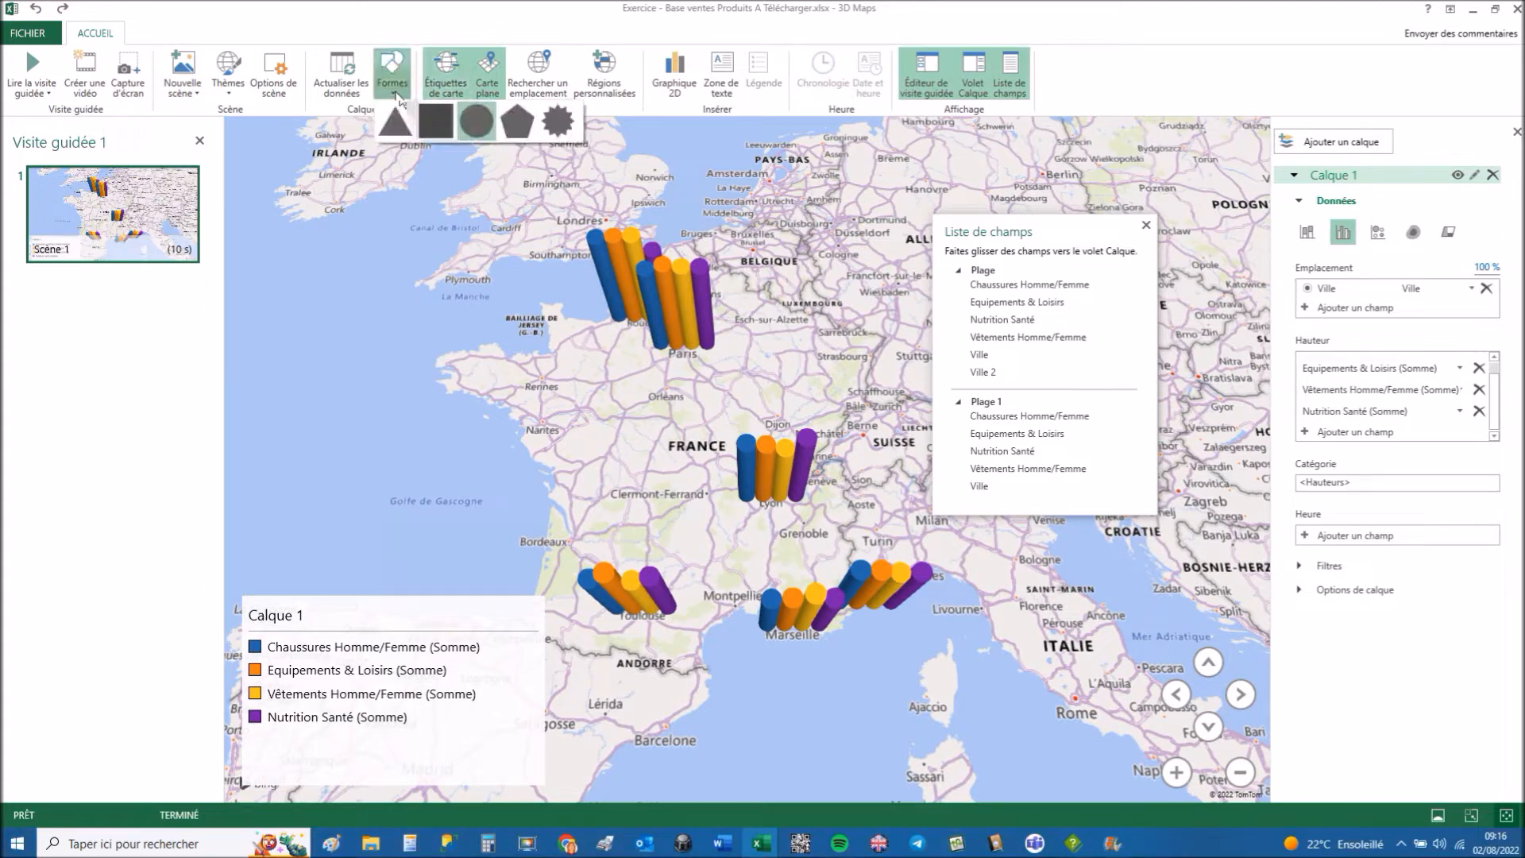
pyautogui.click(515, 116)
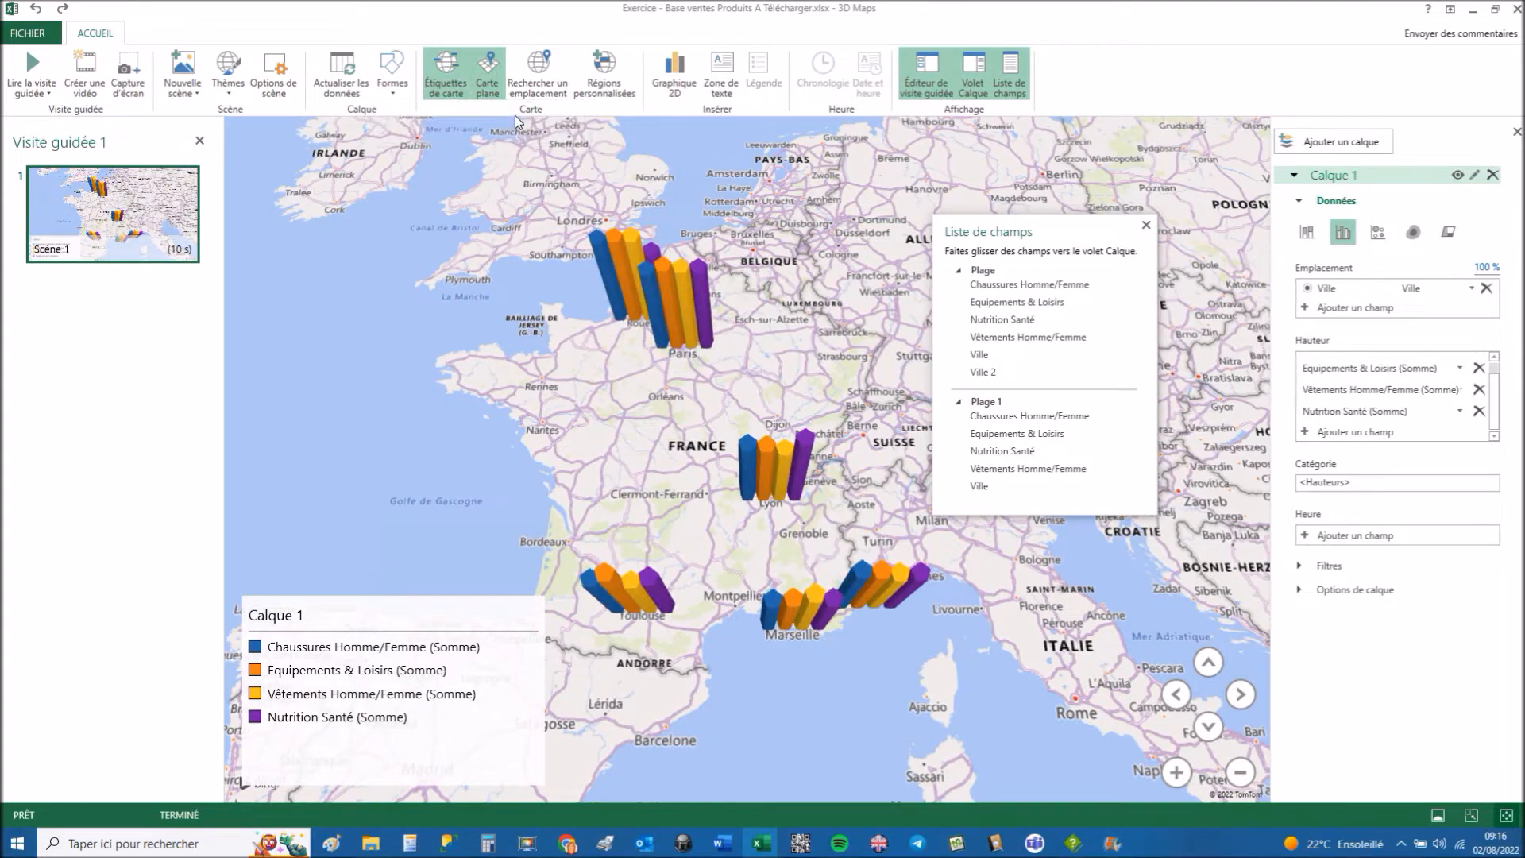
pyautogui.click(392, 79)
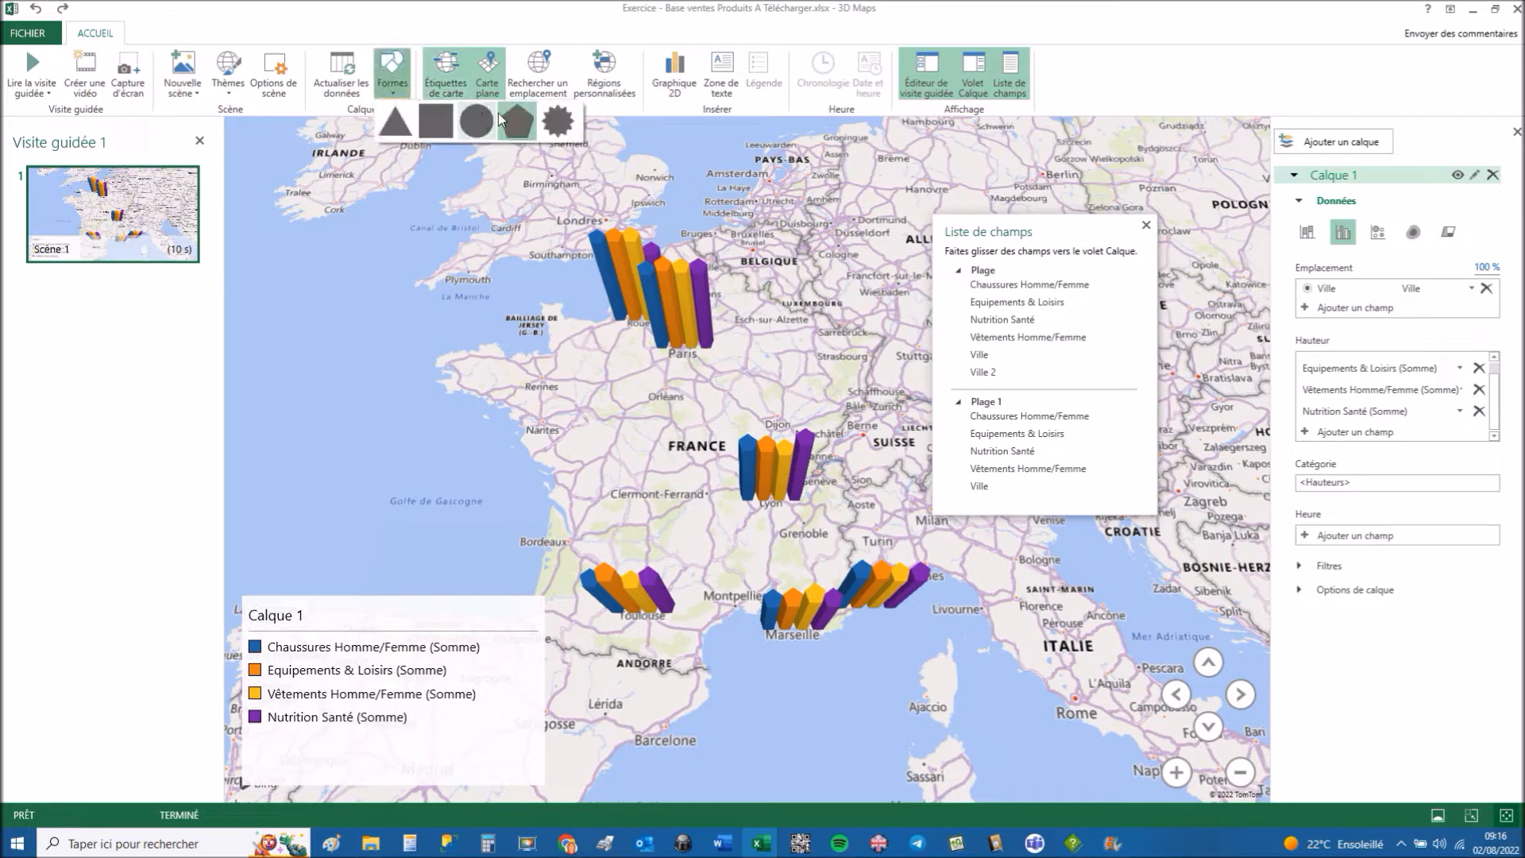
pyautogui.click(550, 119)
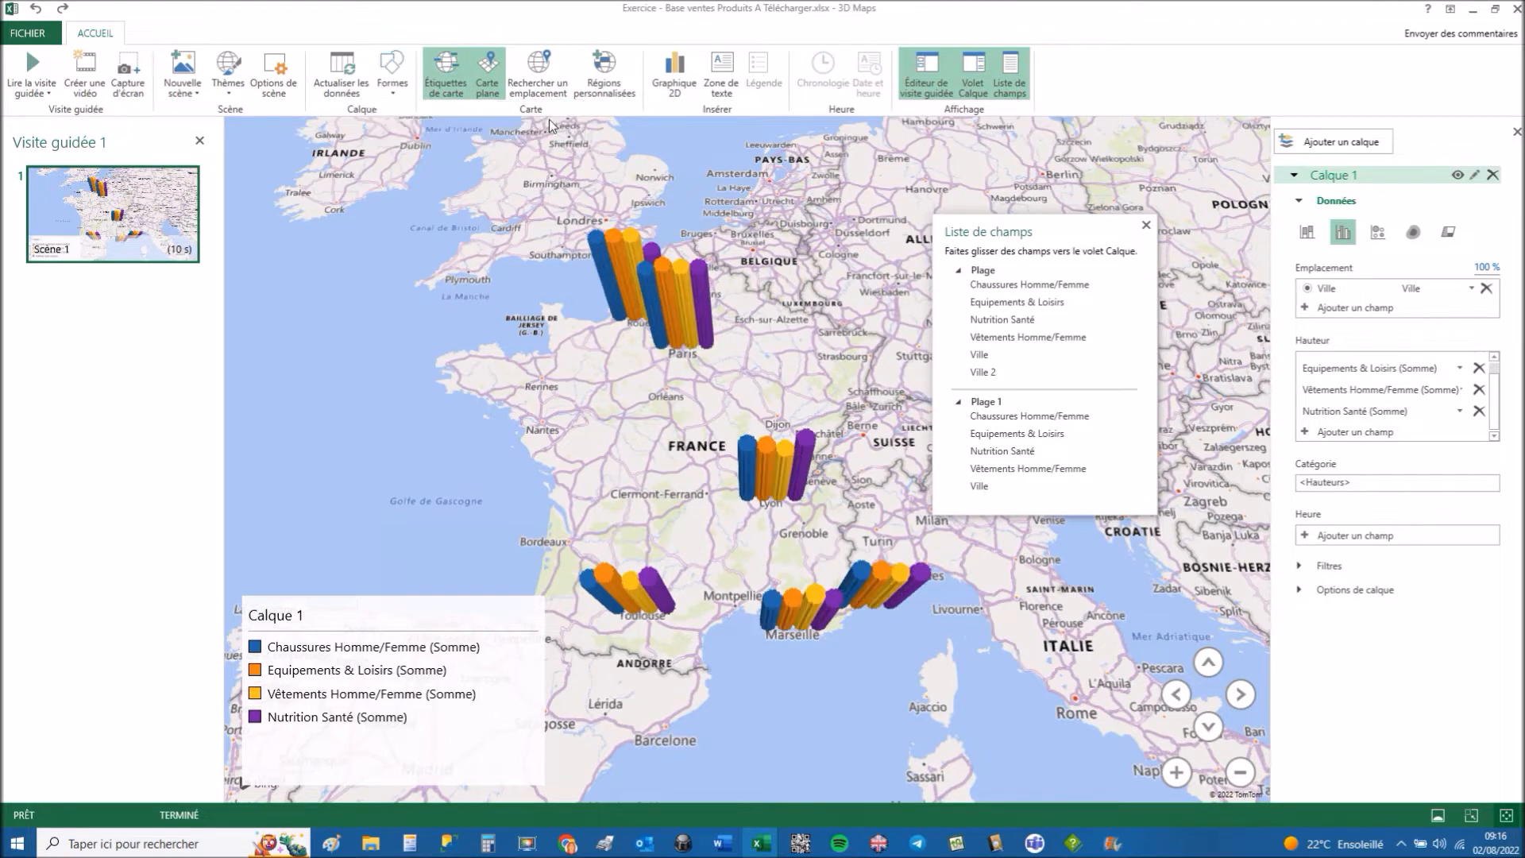
# Step: Set the columns' shape to triangle and close the field list
pyautogui.click(395, 83)
pyautogui.click(401, 127)
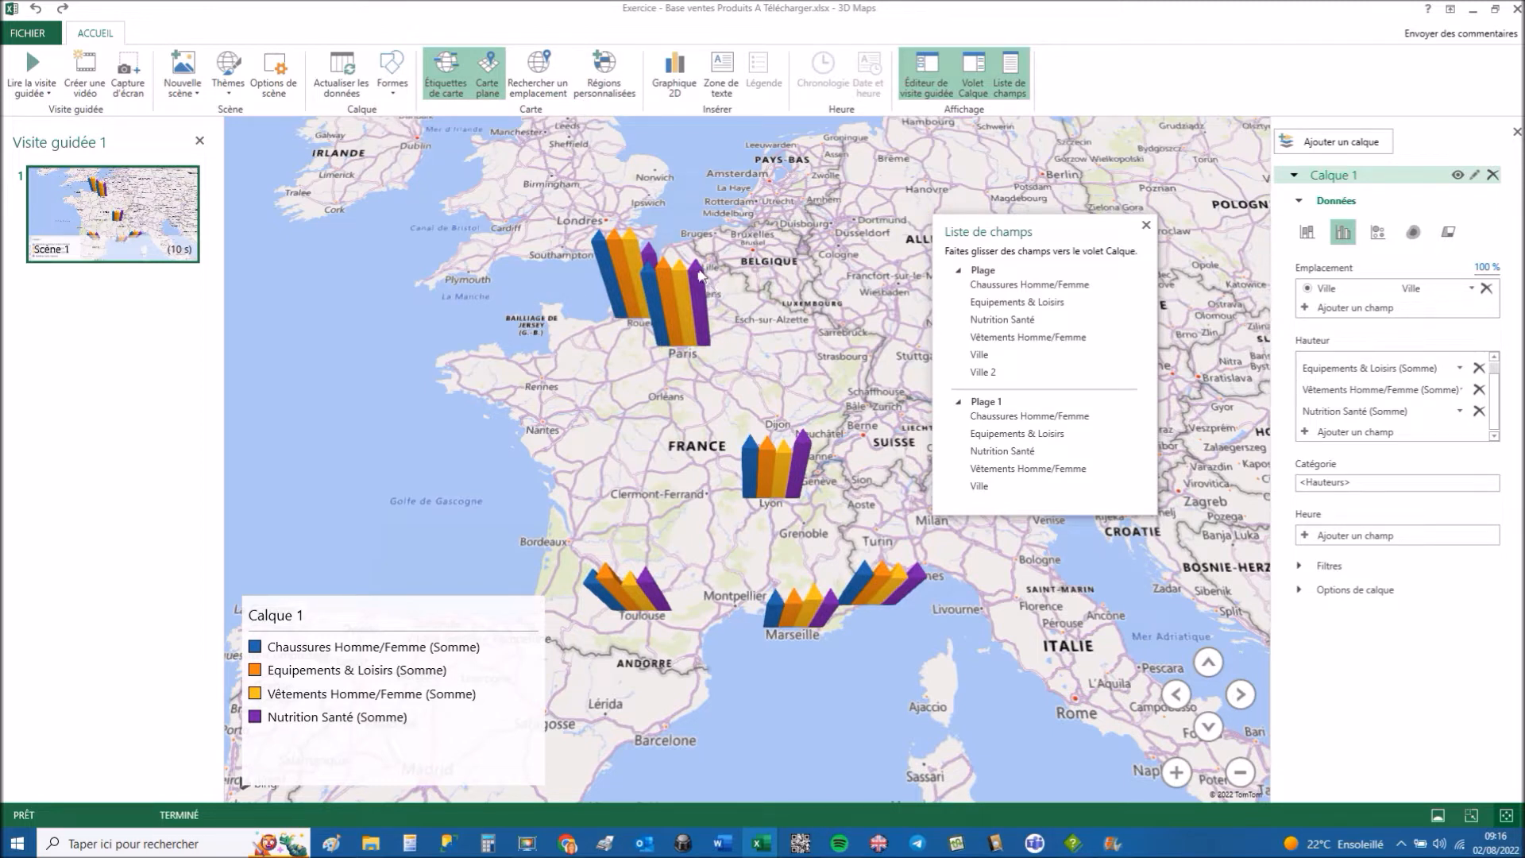
pyautogui.moveTo(699, 275)
pyautogui.click(1146, 223)
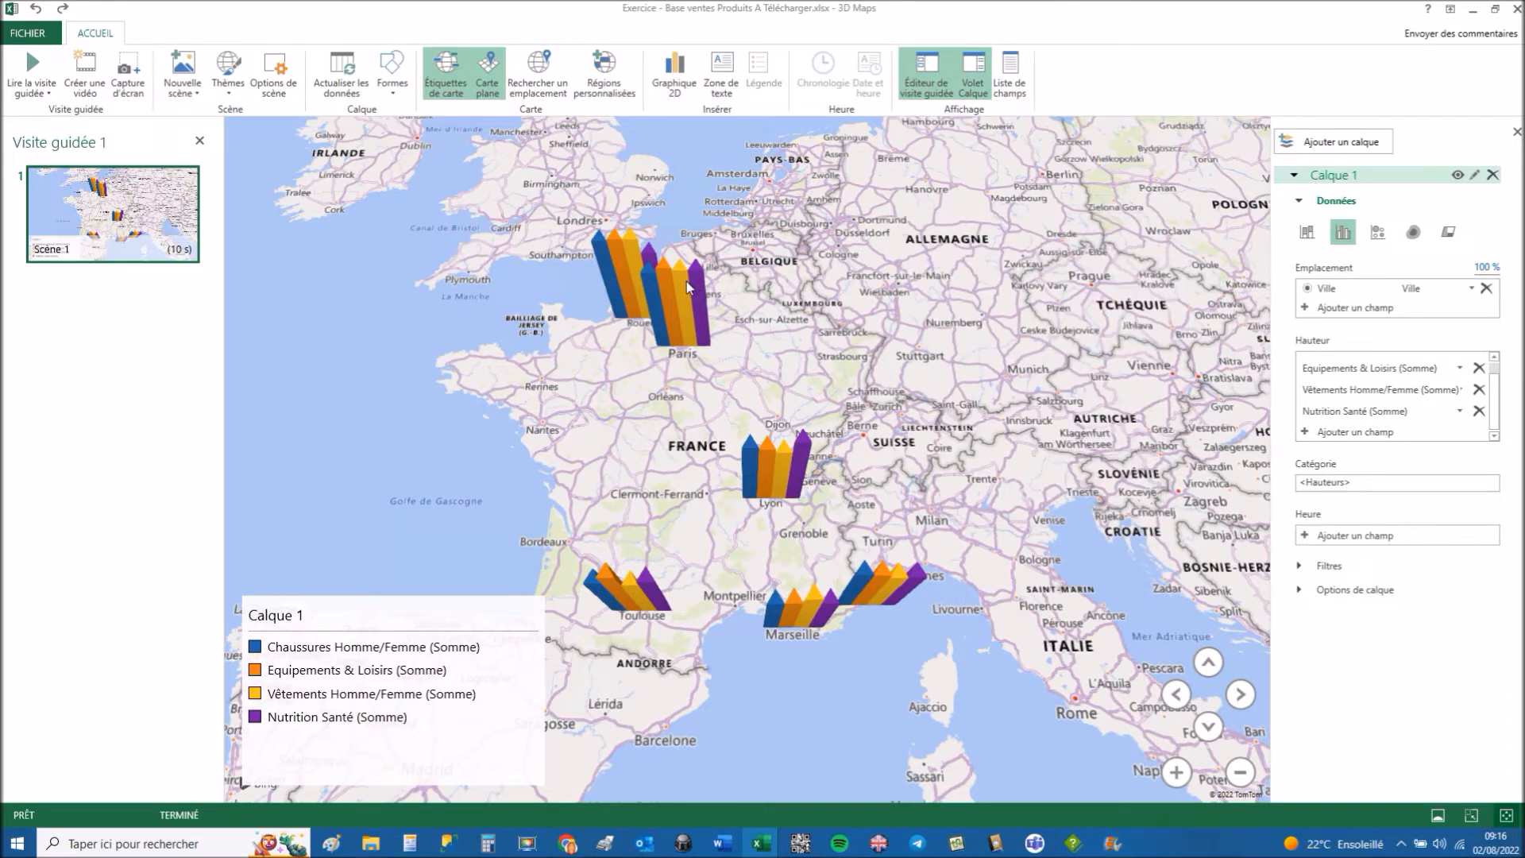
# Step: Try the colour satellite and dark greyscale satellite themes on the map, and restore the light road map theme
pyautogui.click(229, 89)
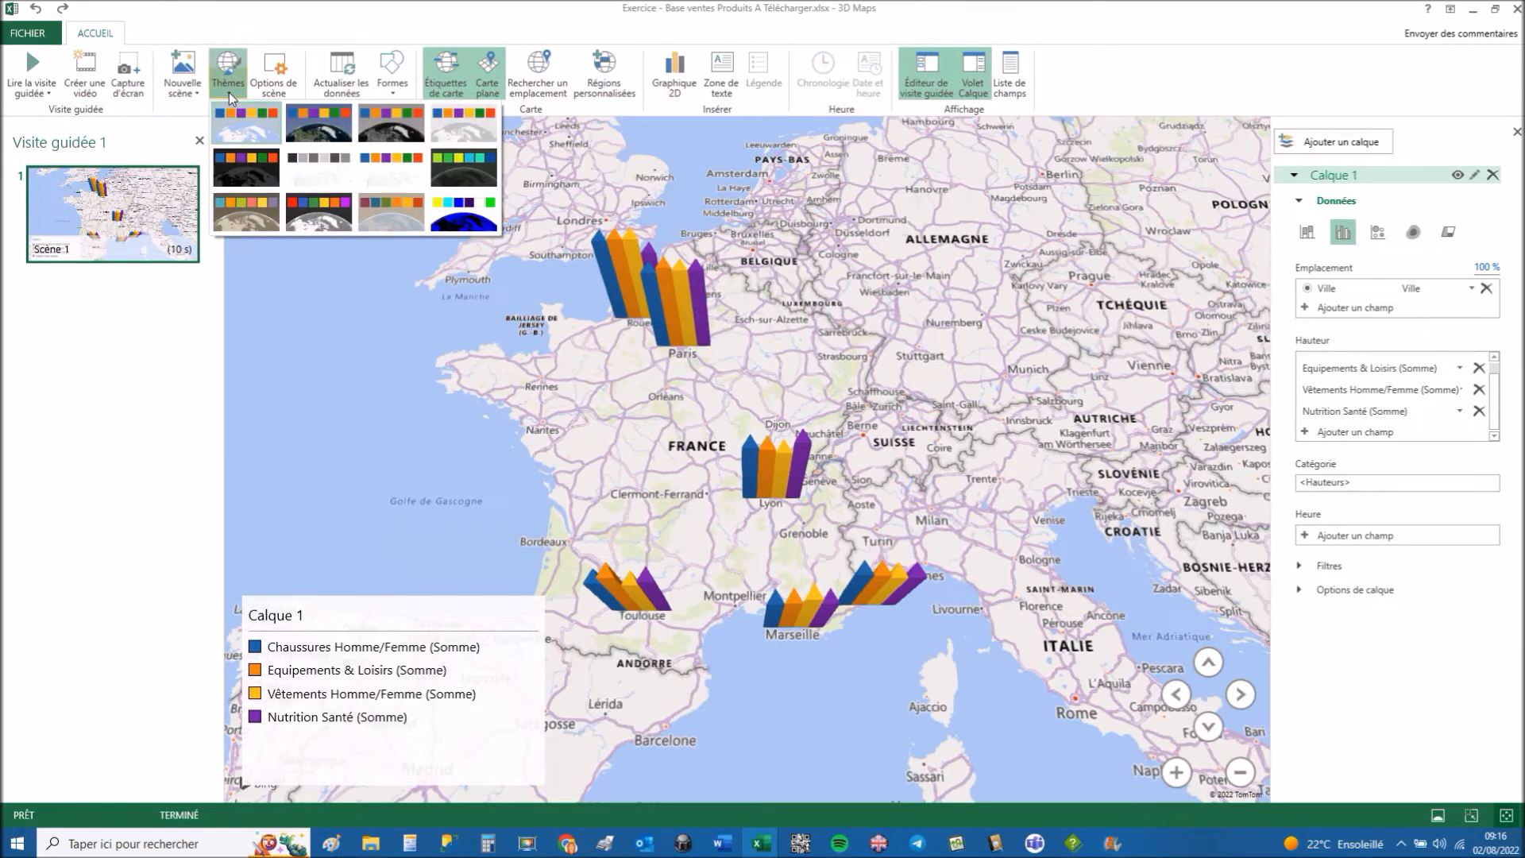
pyautogui.click(331, 126)
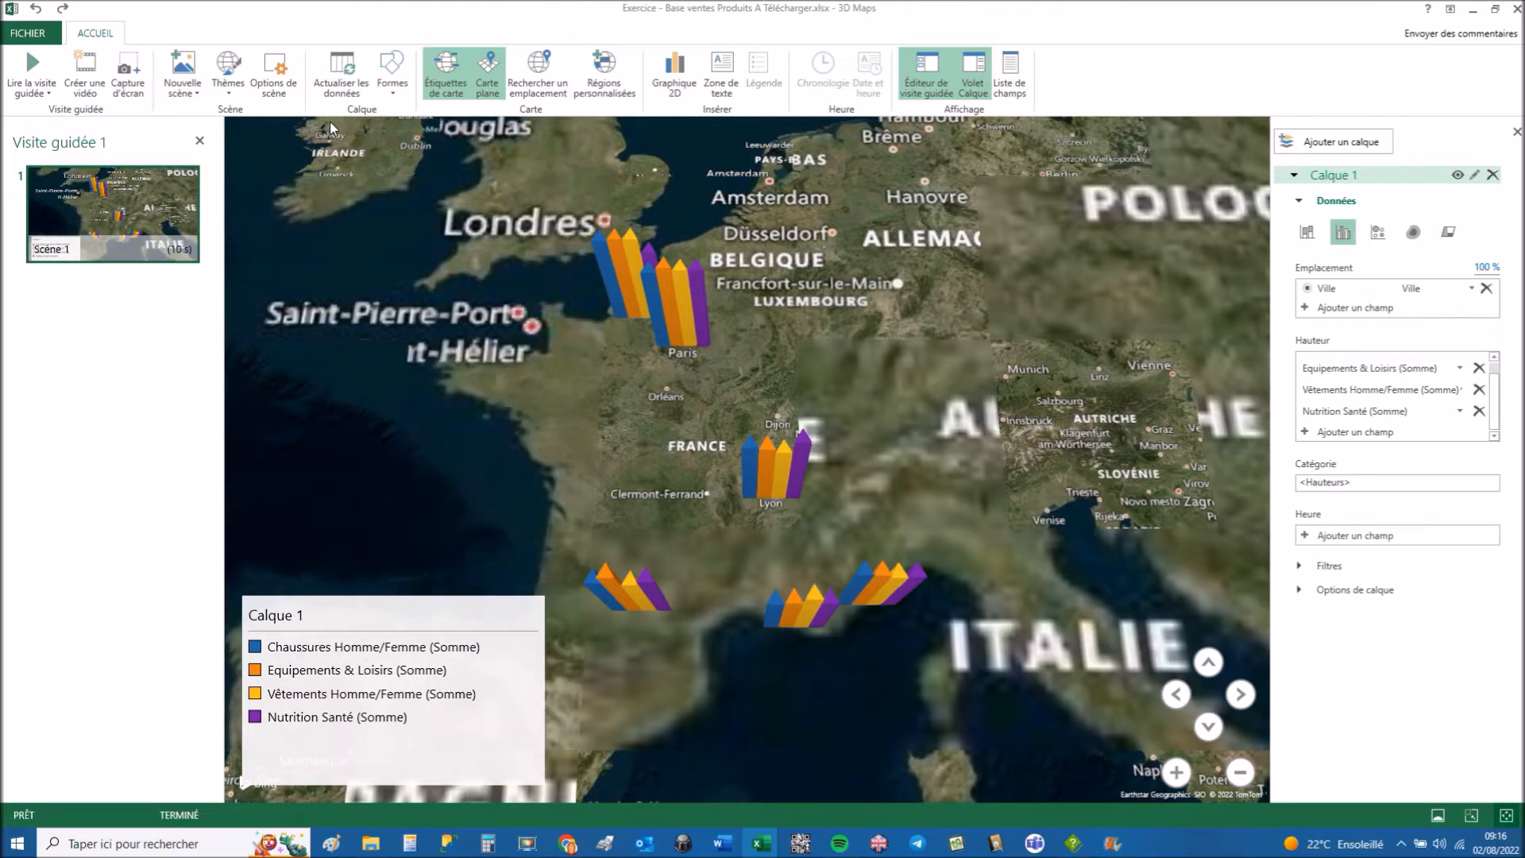
pyautogui.click(228, 79)
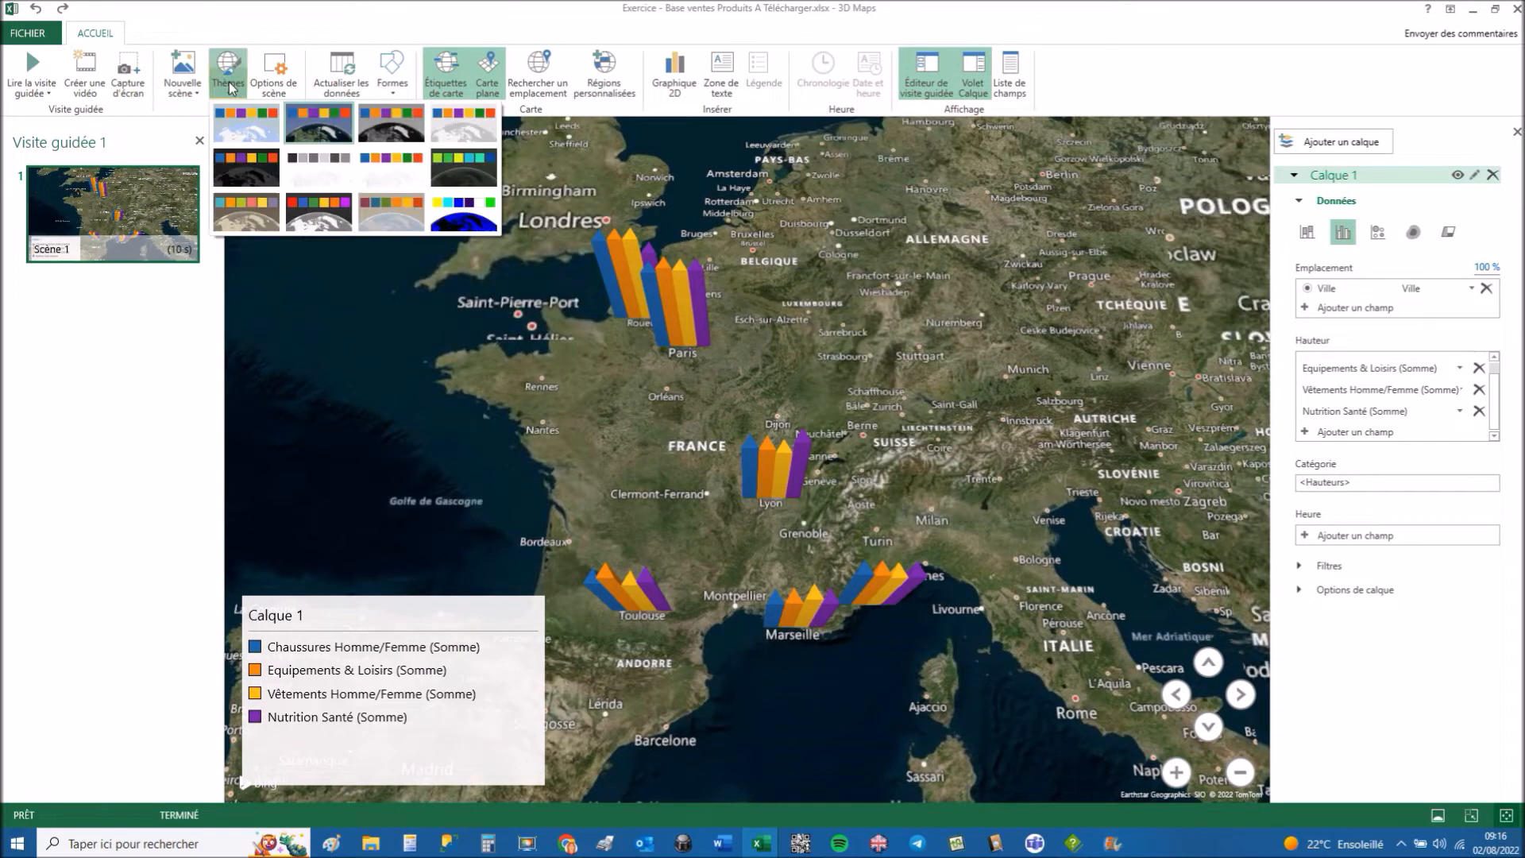
pyautogui.click(402, 122)
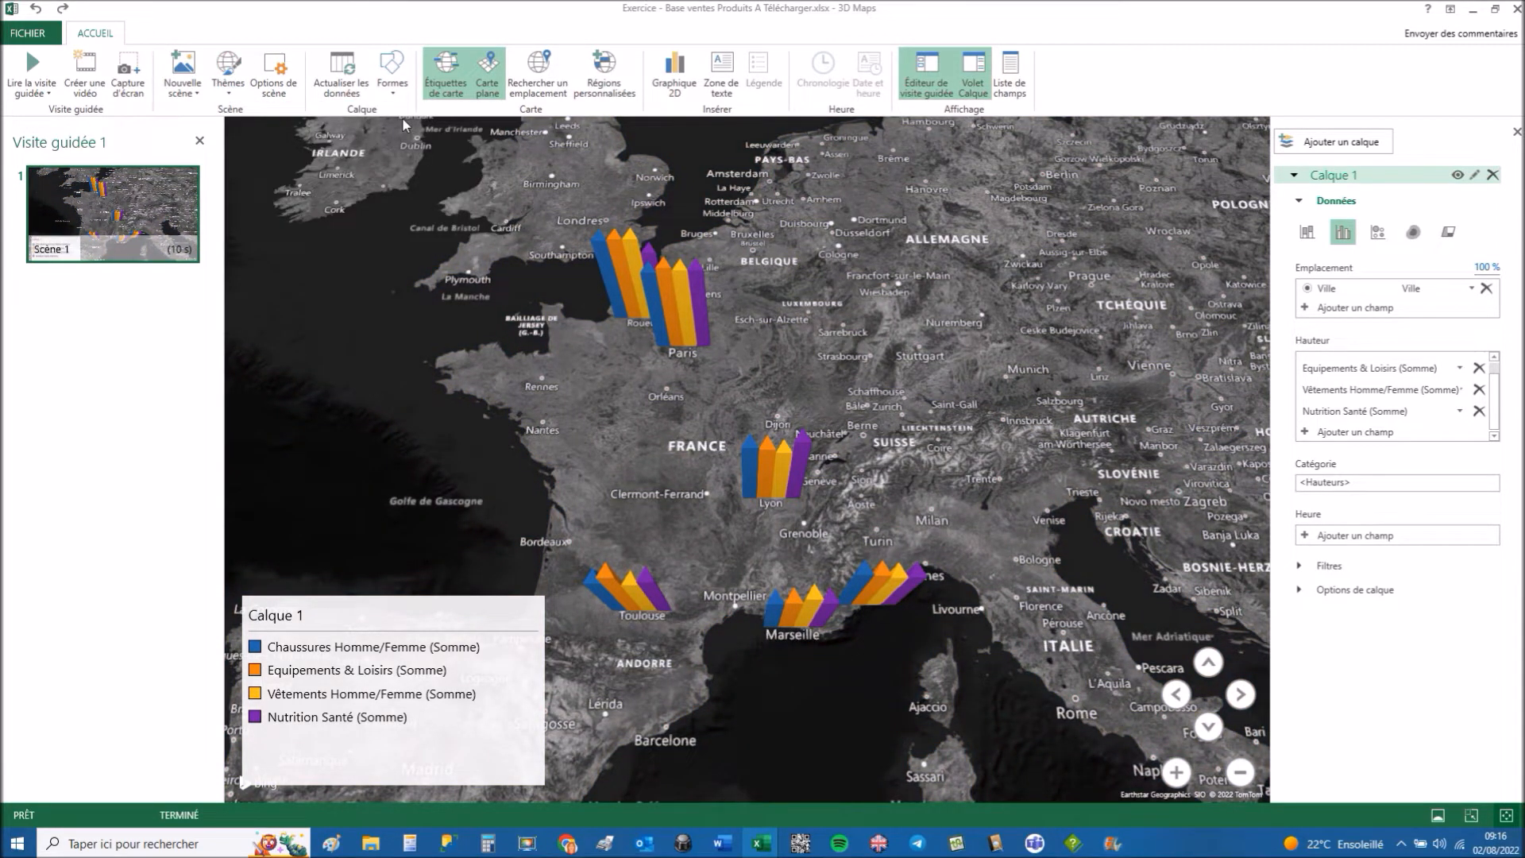
pyautogui.click(228, 80)
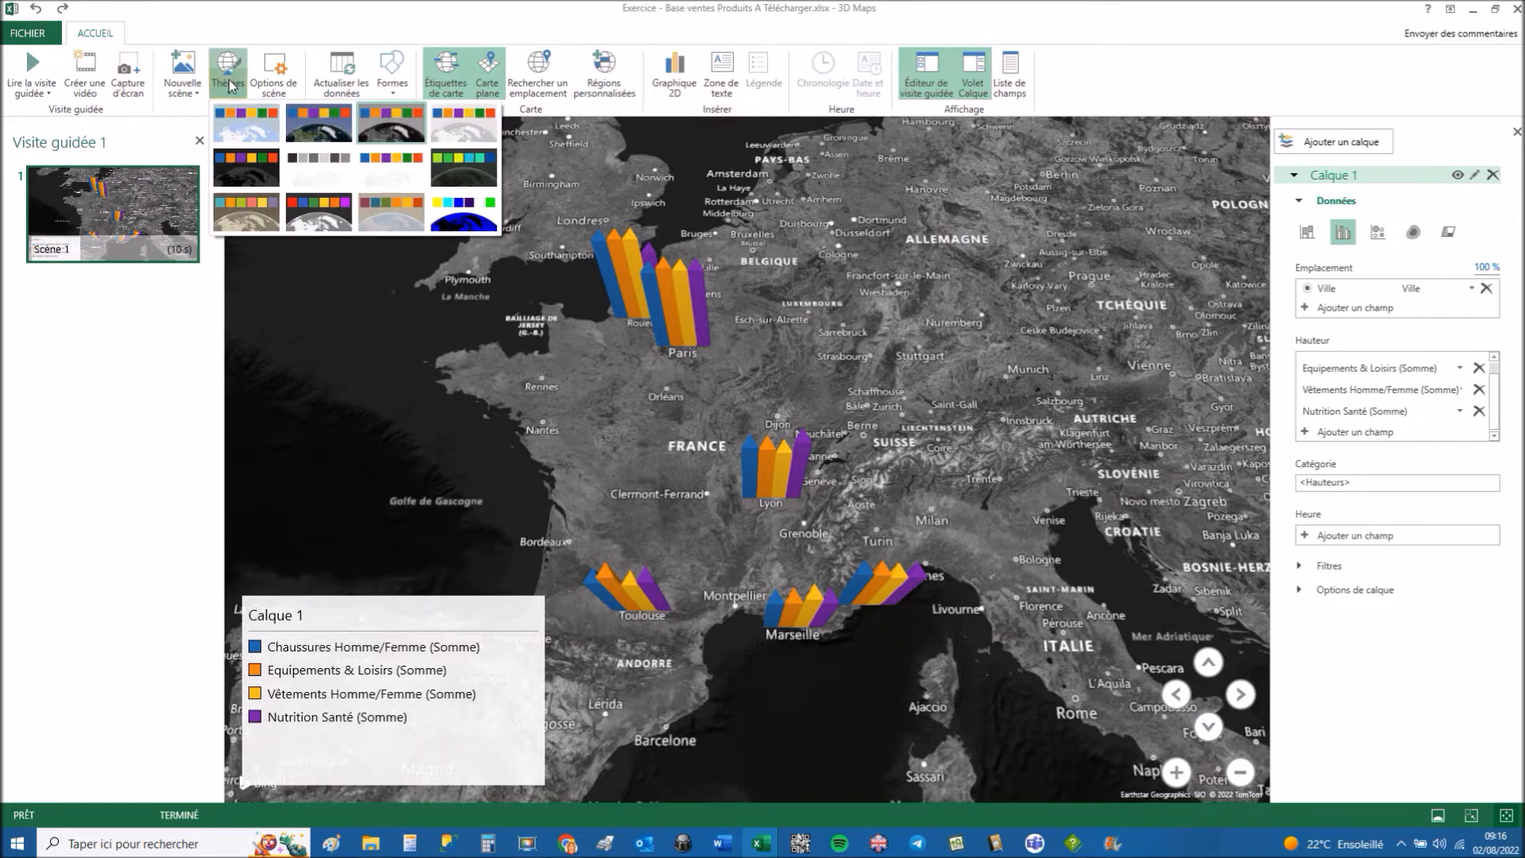
pyautogui.click(250, 118)
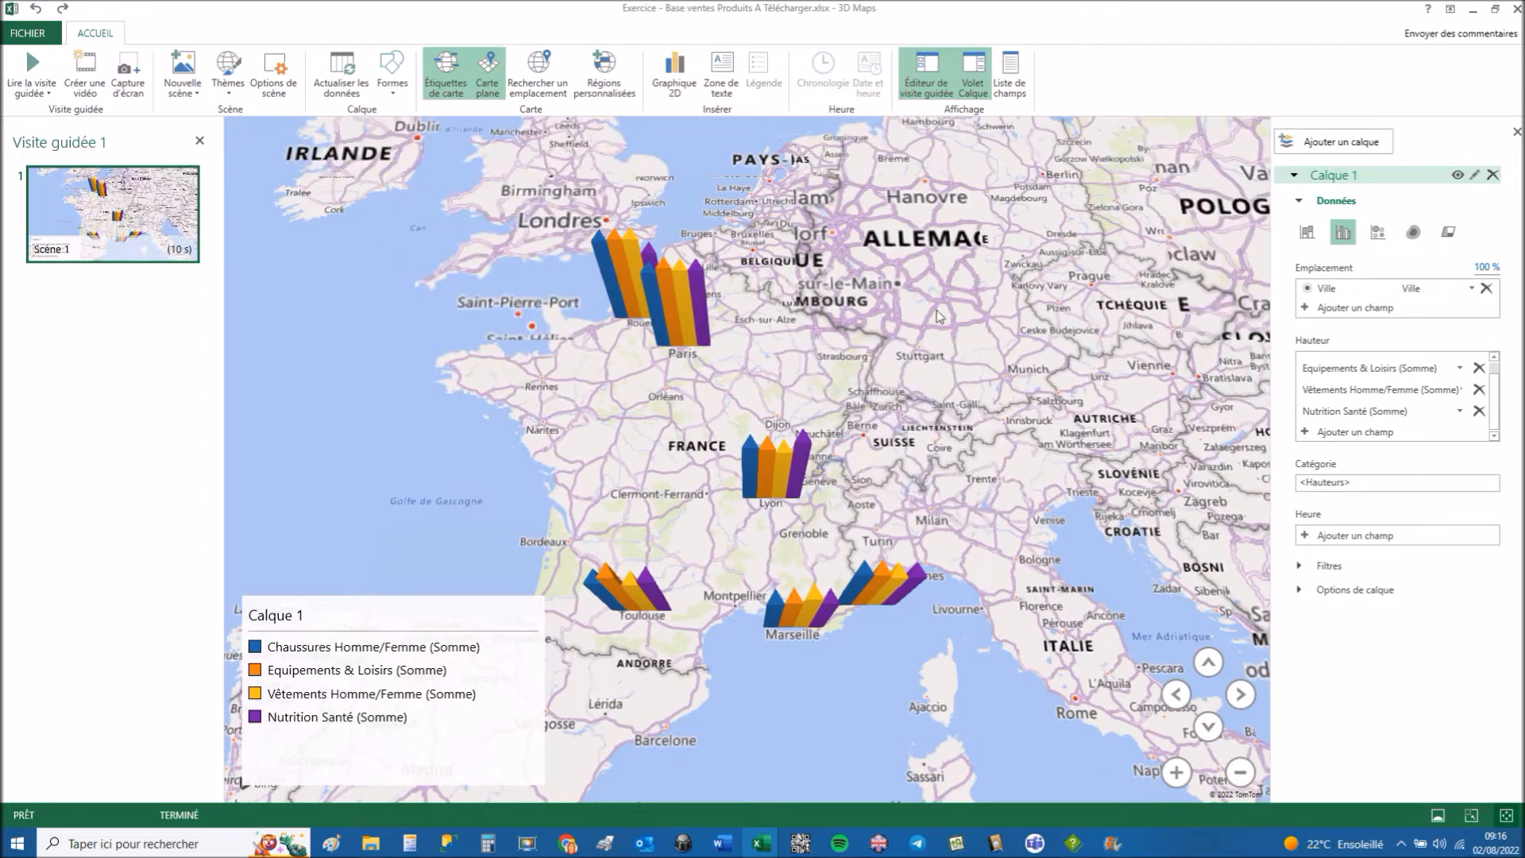
# Step: Zoom the map out to a world view and back in on France and its neighbouring countries
pyautogui.scroll(-2, 855, 310)
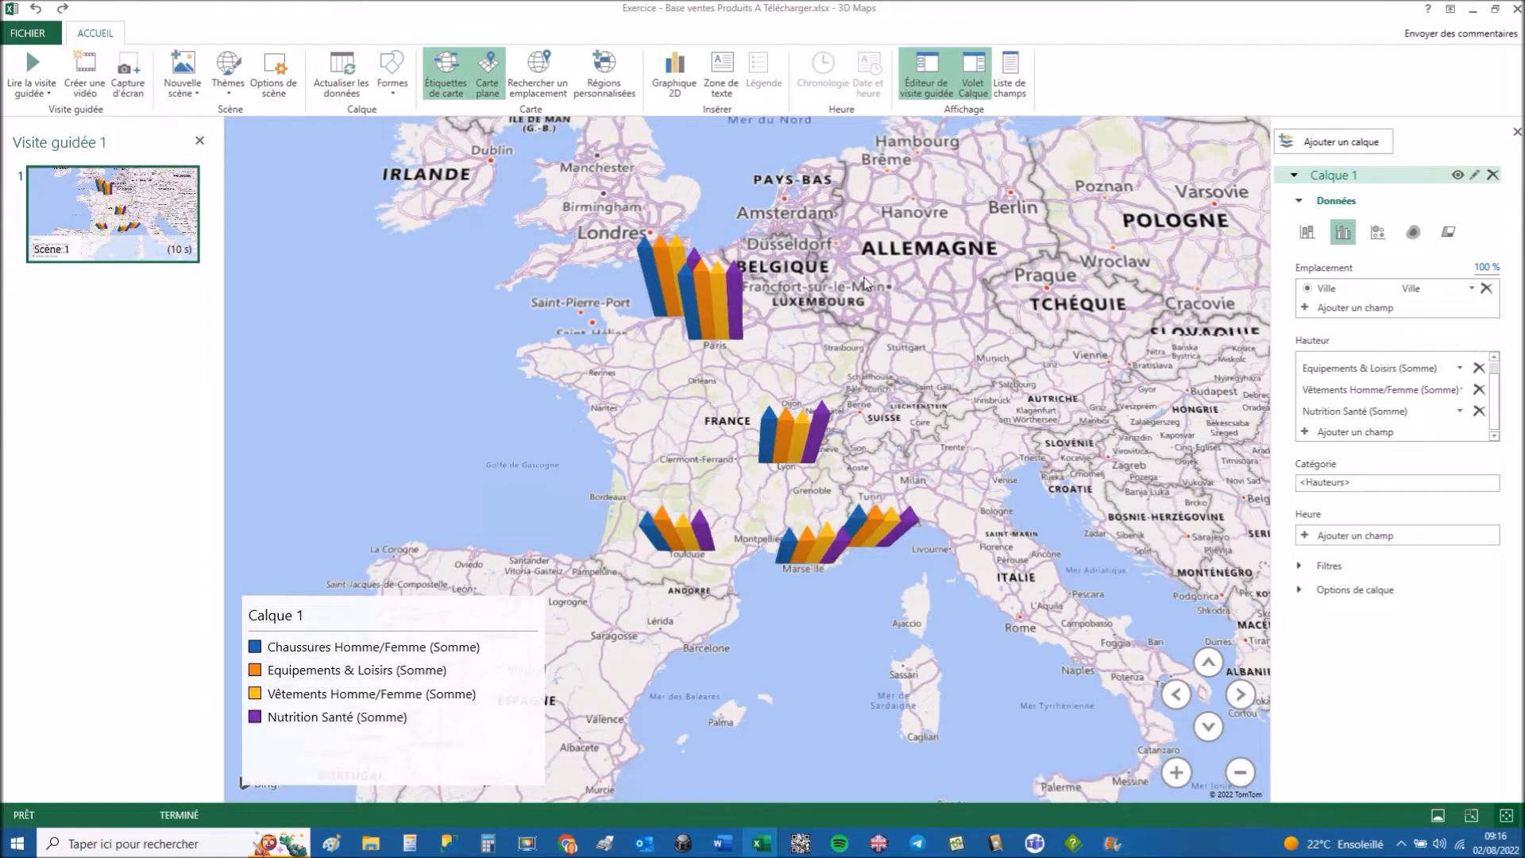
pyautogui.scroll(-5, 868, 282)
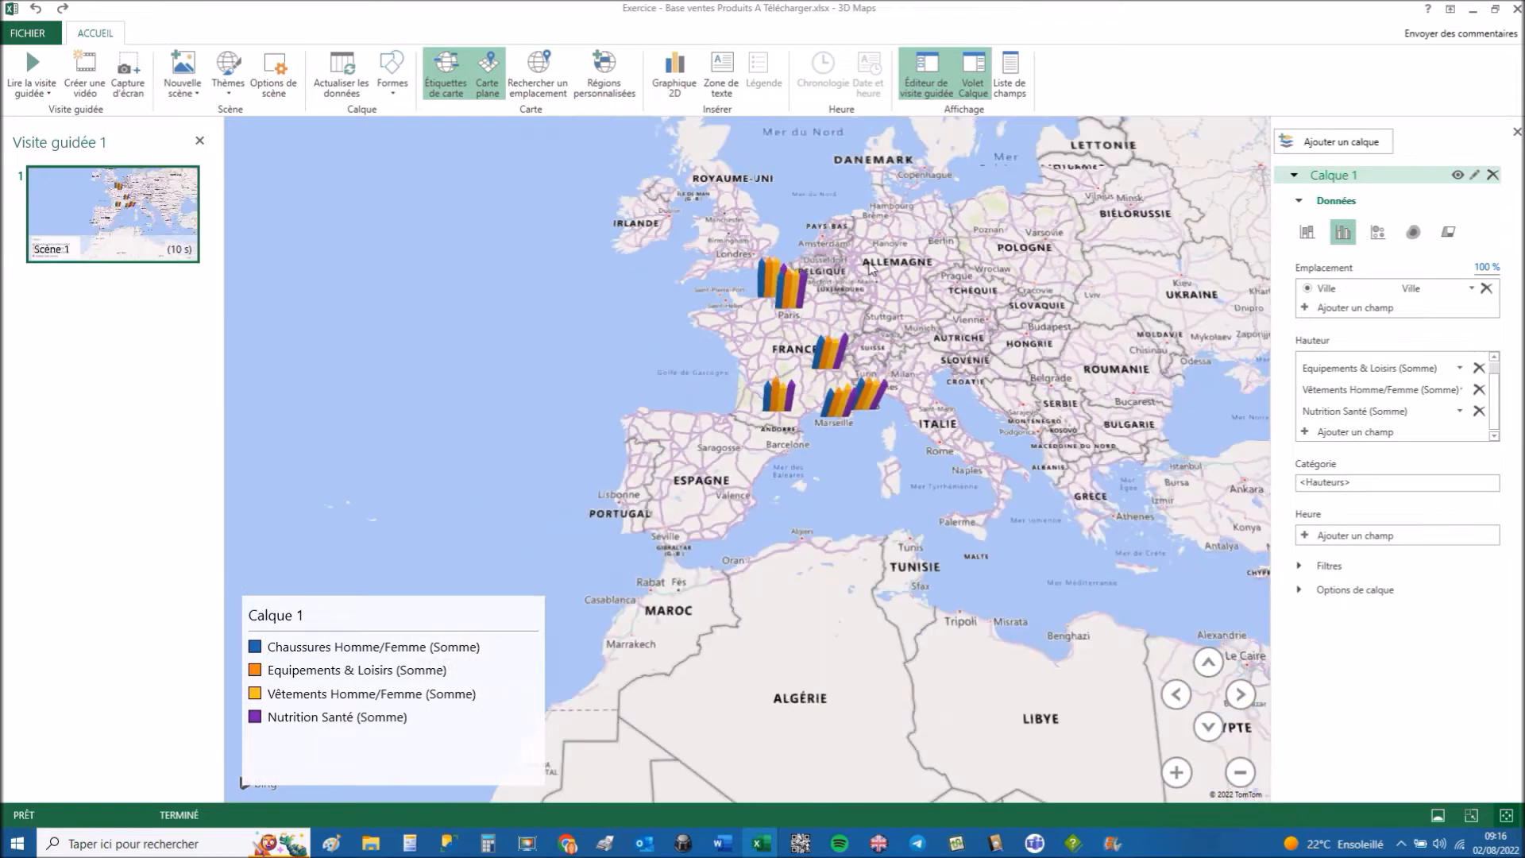
pyautogui.scroll(-3, 867, 270)
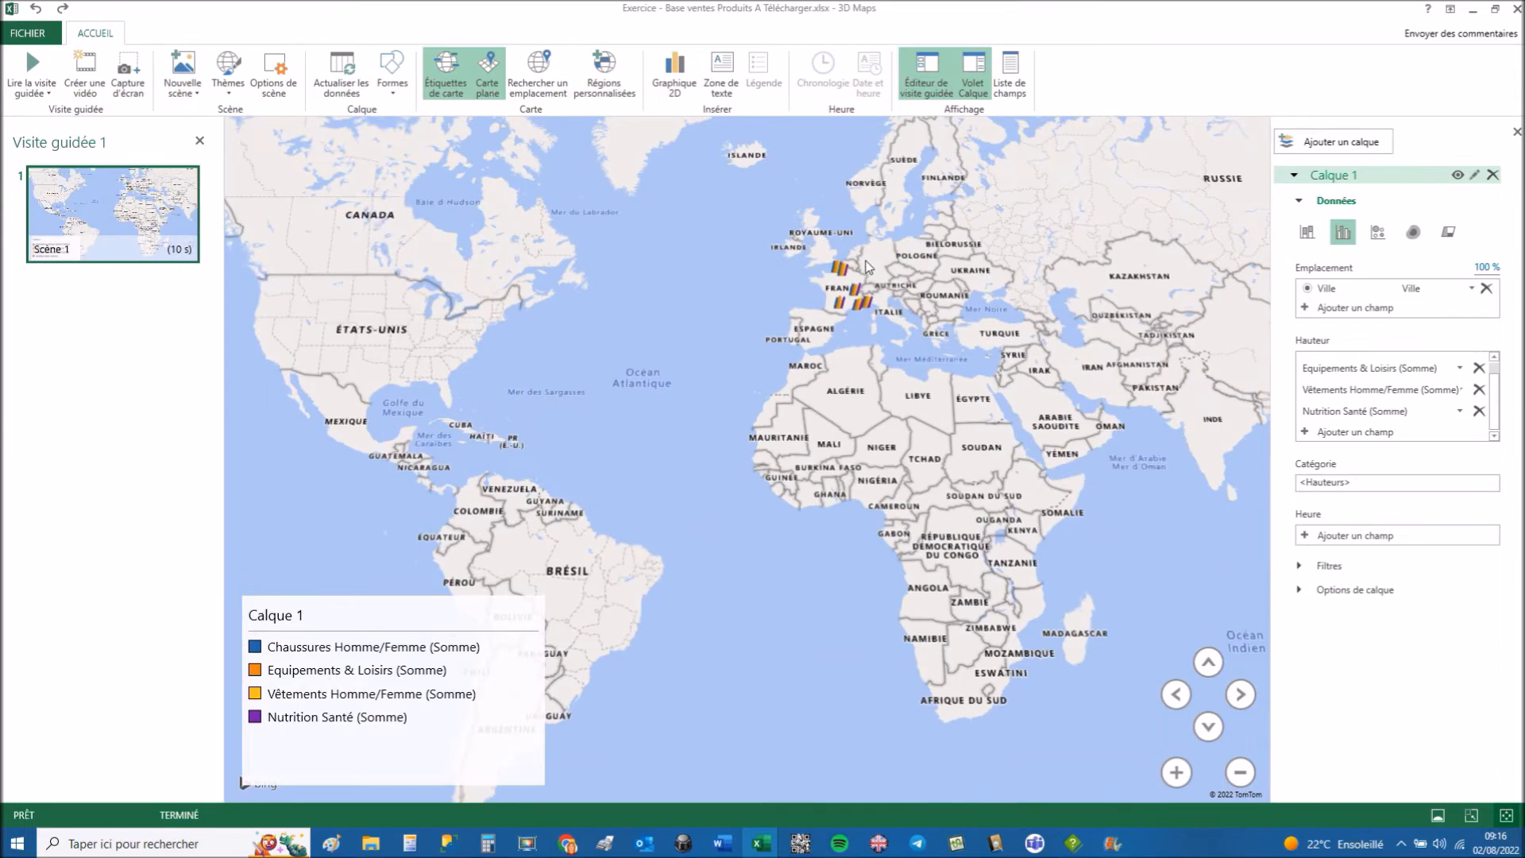
pyautogui.scroll(5, 866, 269)
pyautogui.scroll(6, 866, 268)
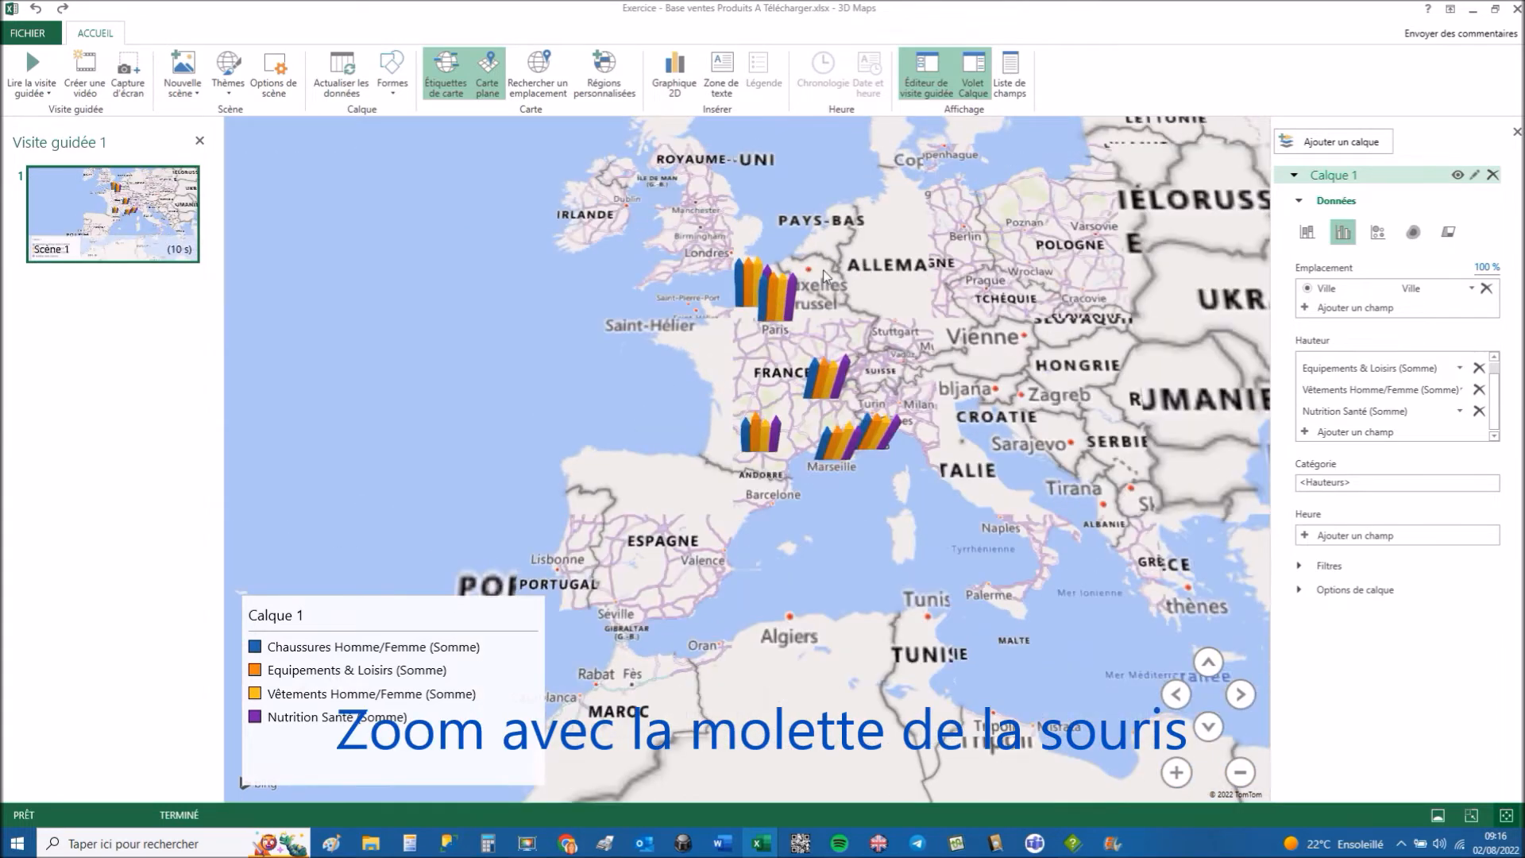
pyautogui.scroll(1, 826, 275)
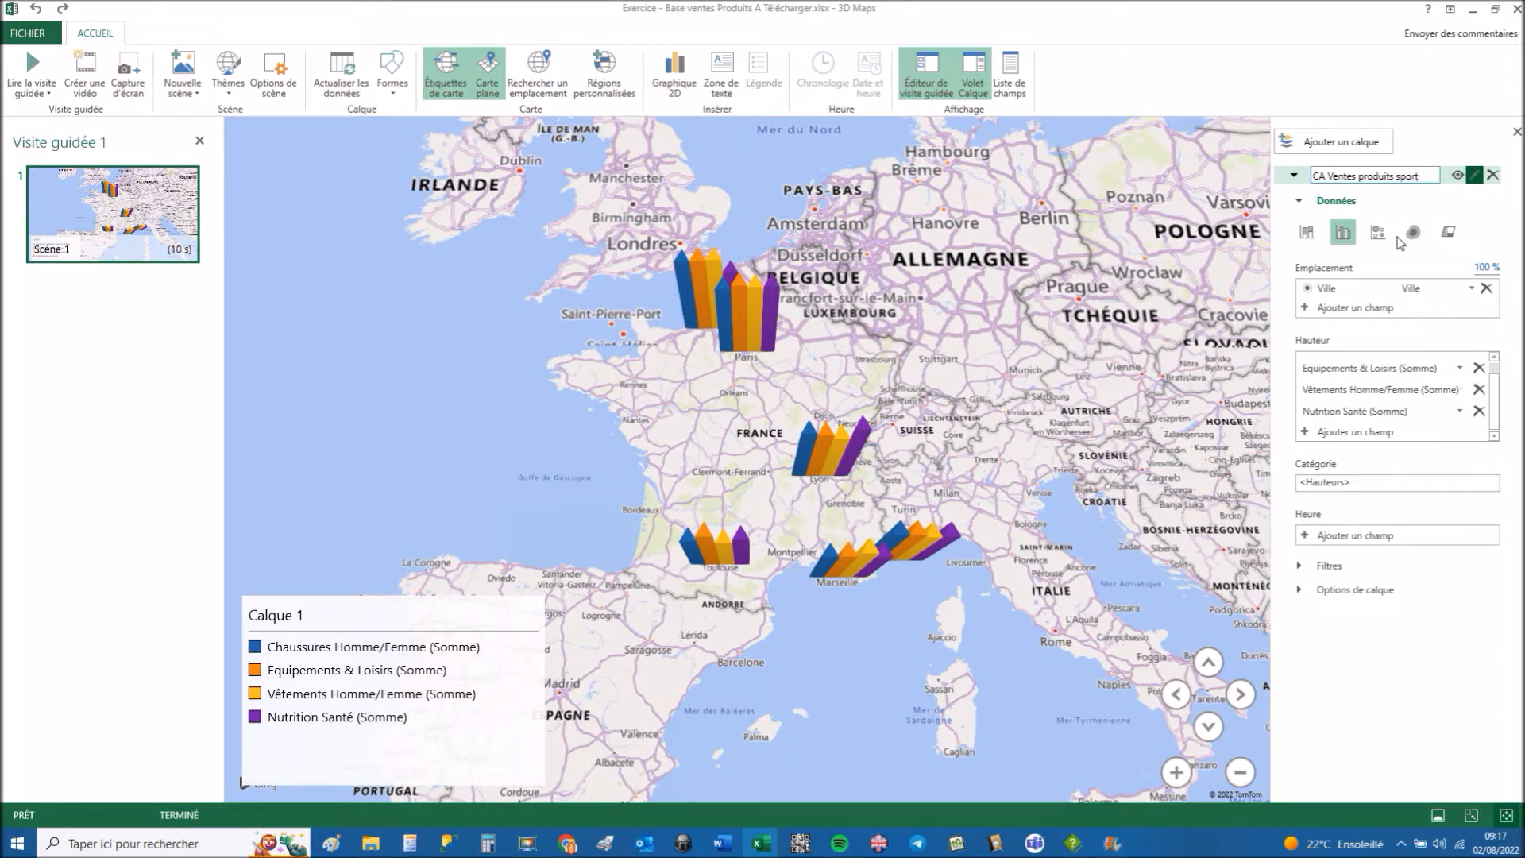
# Step: Rename the map layer as CA Ventes produits sport
pyautogui.press('Return')
pyautogui.click(456, 625)
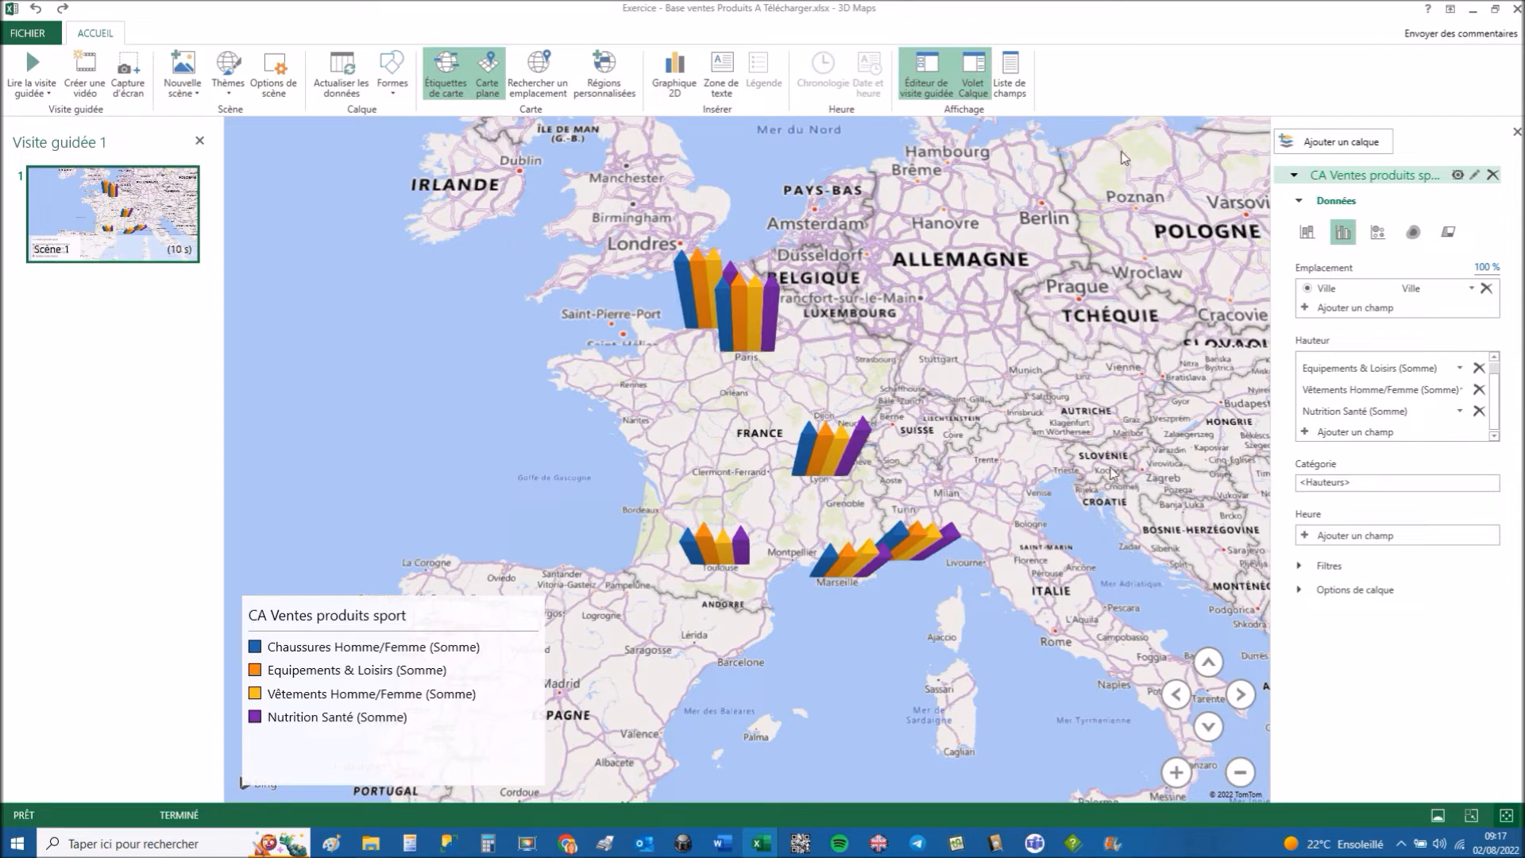
# Step: Try showing and hiding the field list, the layer pane and the guided tour editor
pyautogui.click(1020, 69)
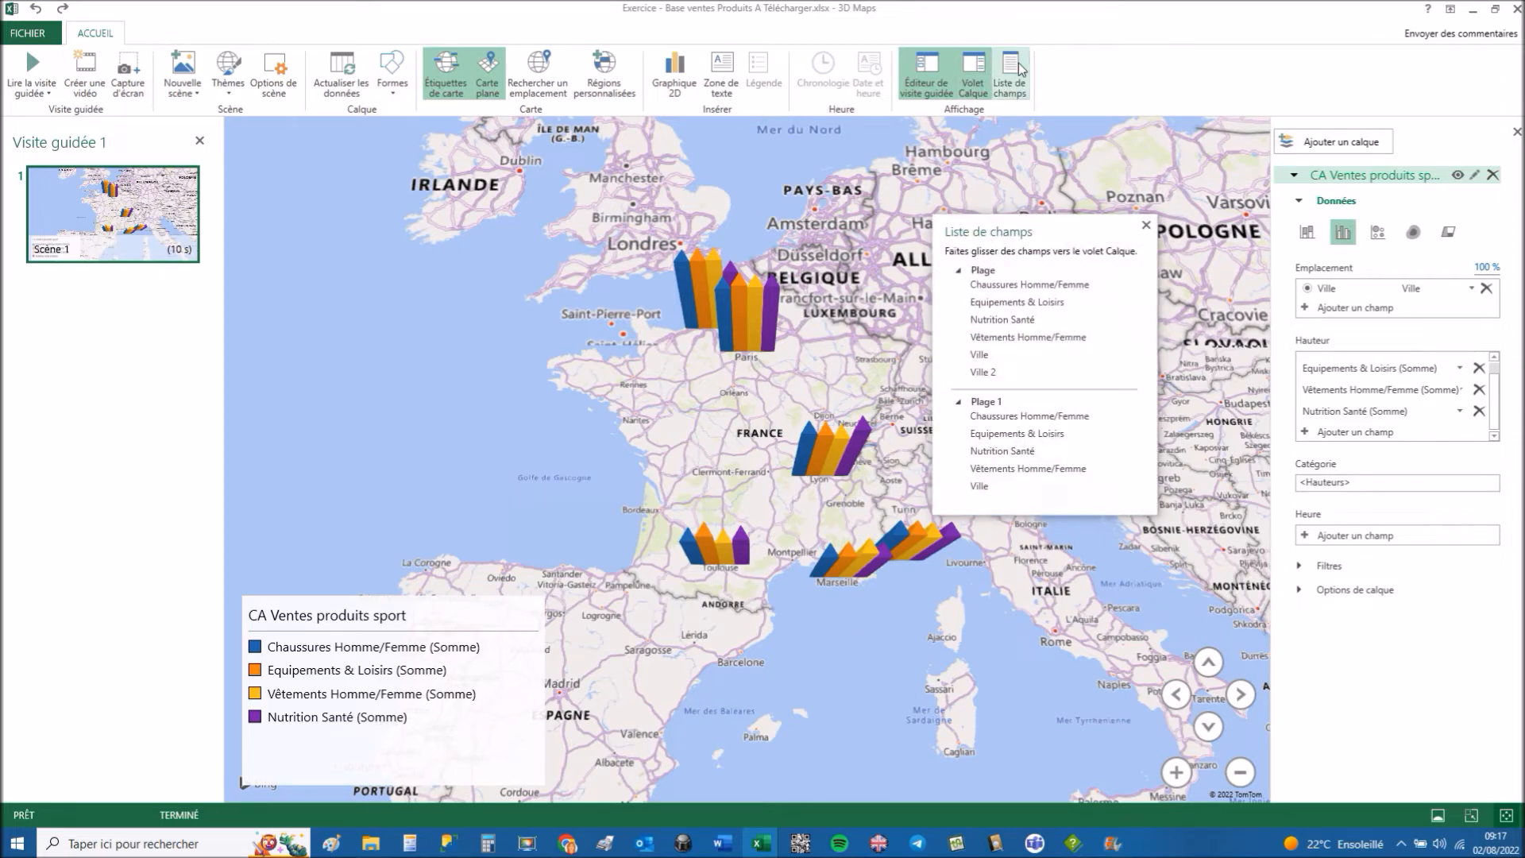
pyautogui.click(1013, 72)
pyautogui.click(972, 85)
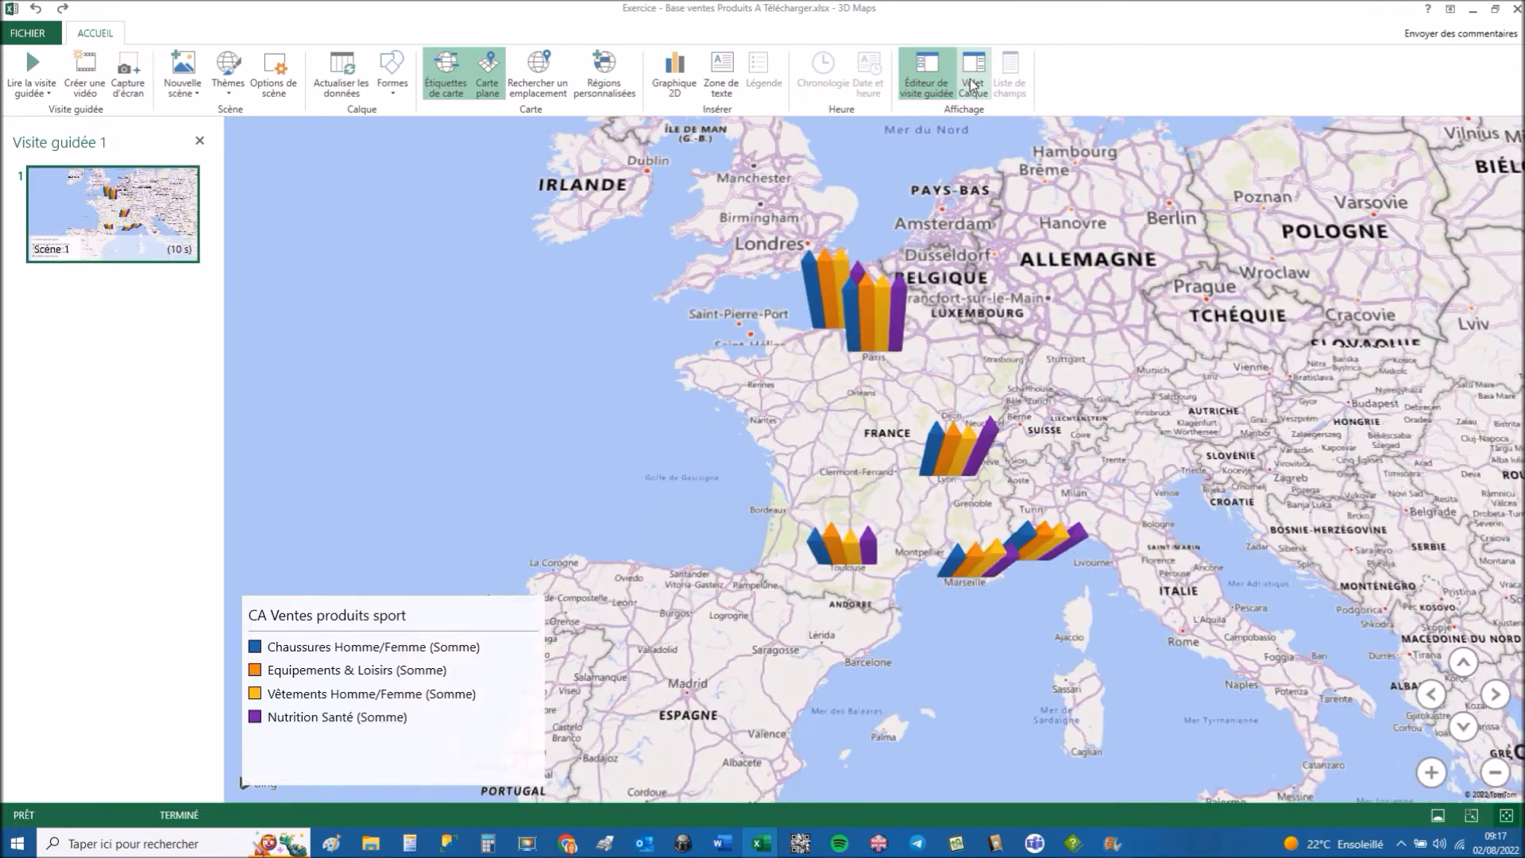
pyautogui.click(976, 89)
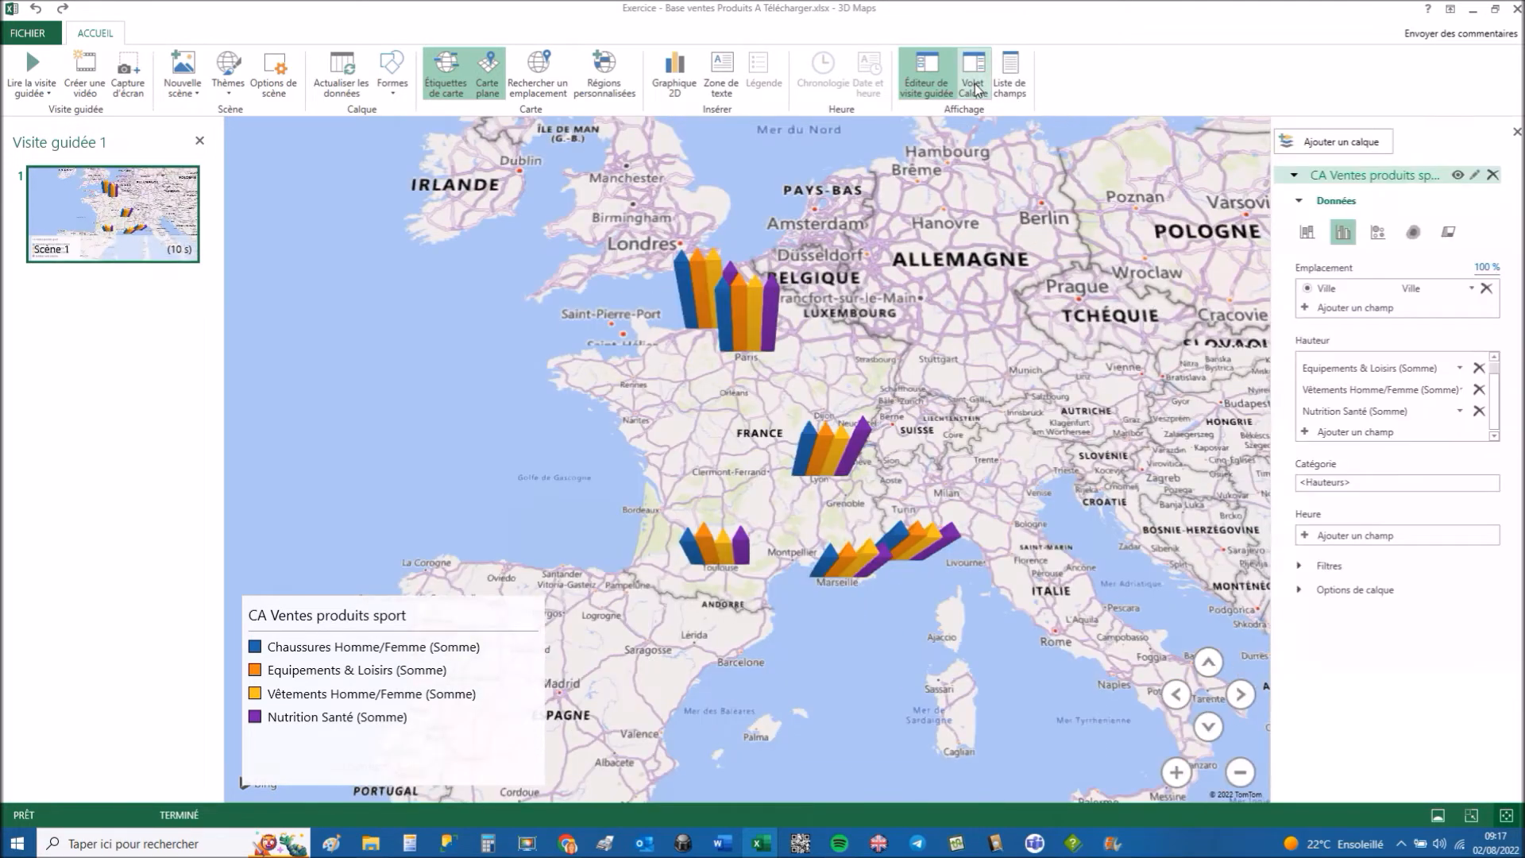
pyautogui.click(931, 82)
pyautogui.click(929, 82)
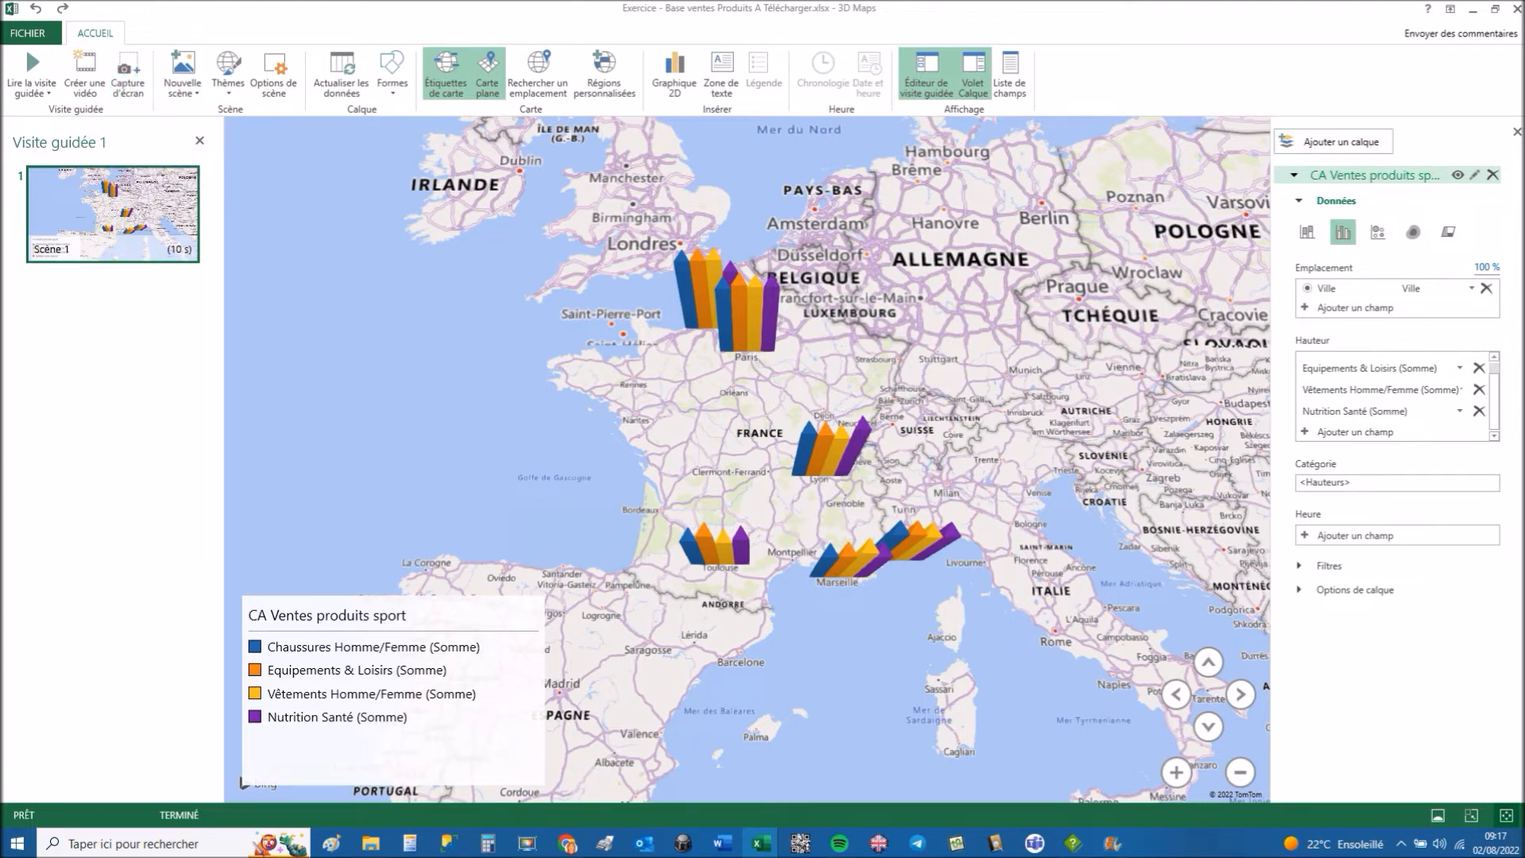
# Step: Switch to the Excel workbook and paste the 3D map's screen capture below the sales table on the Cartes géographiques sheet
pyautogui.click(1474, 10)
pyautogui.click(145, 378)
pyautogui.hotkey('ctrl', 'v')
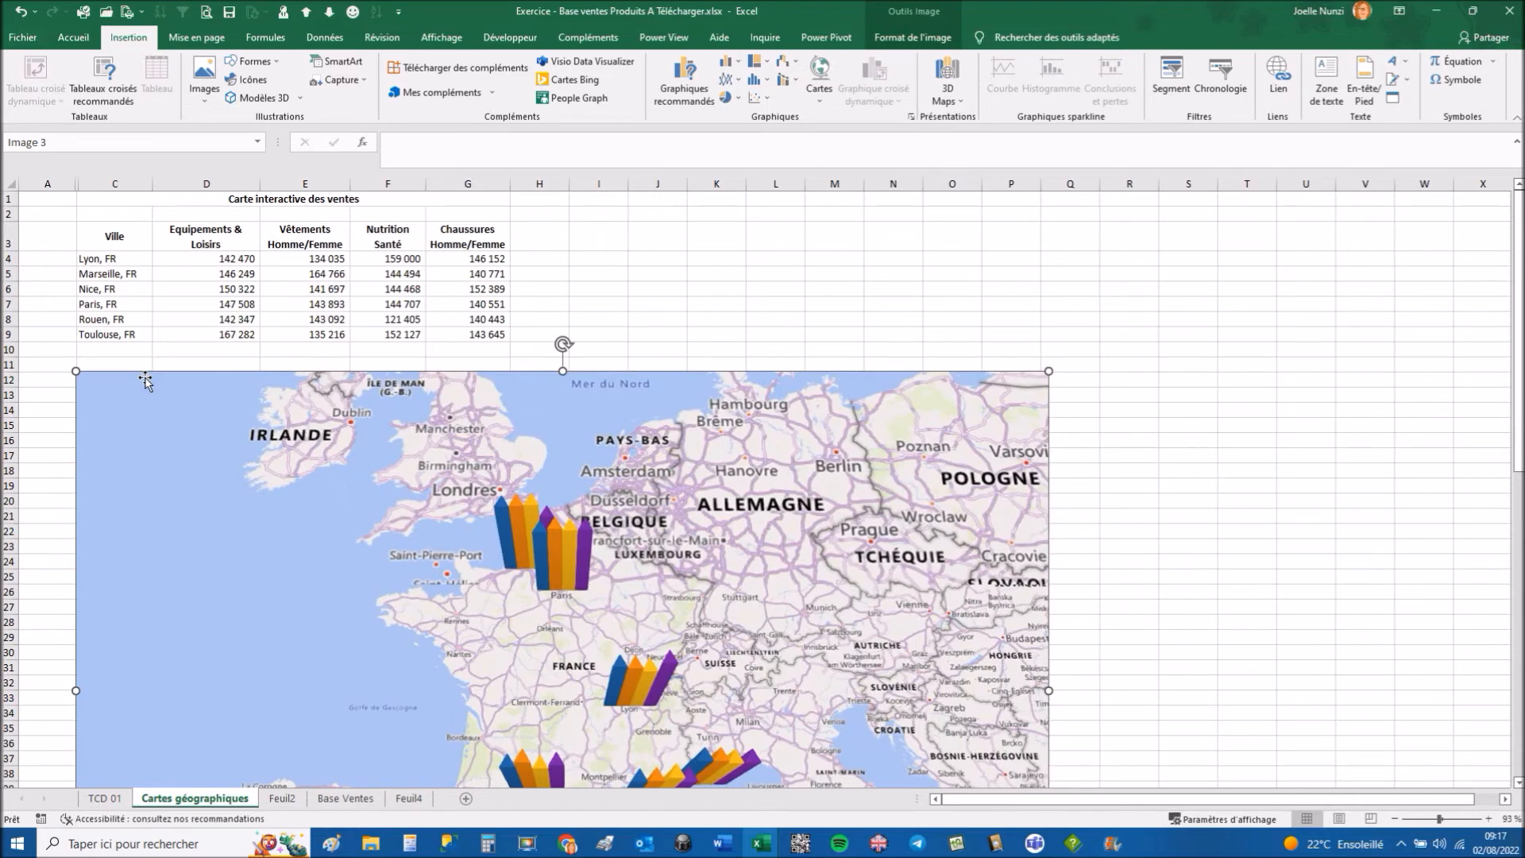
# Step: Shrink the pasted map picture to span about columns C to J and place it directly under the sales table
pyautogui.moveTo(1048, 371); pyautogui.dragTo(622, 555)
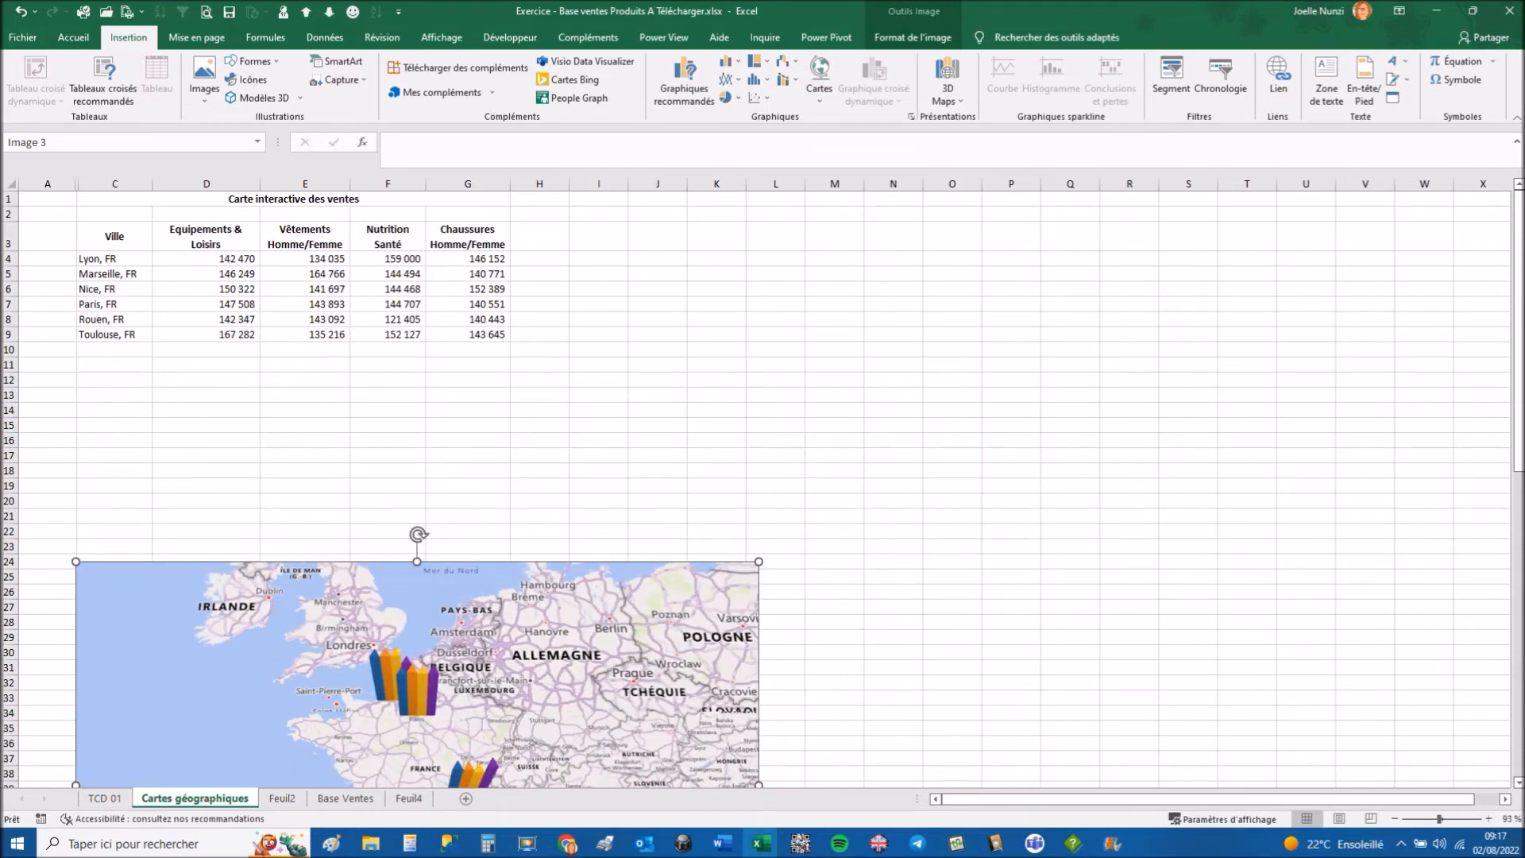
pyautogui.moveTo(151, 580); pyautogui.dragTo(149, 365)
pyautogui.moveTo(761, 355); pyautogui.dragTo(552, 415)
pyautogui.moveTo(133, 429); pyautogui.dragTo(122, 375)
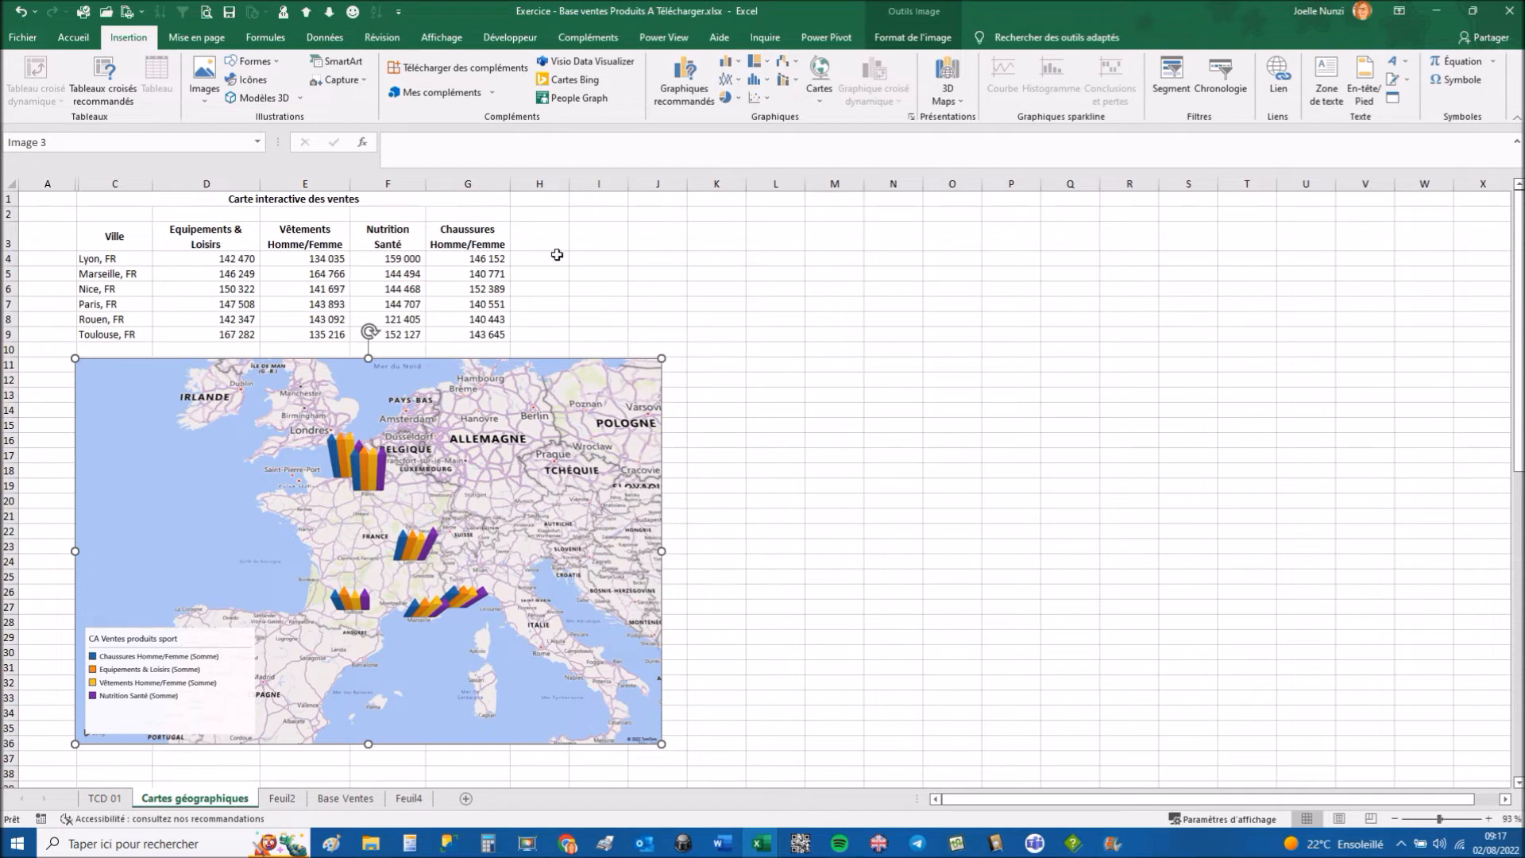
# Step: Select the Zone_d_impression range to check the print area's extent, and enlarge the map picture slightly within it
pyautogui.click(70, 40)
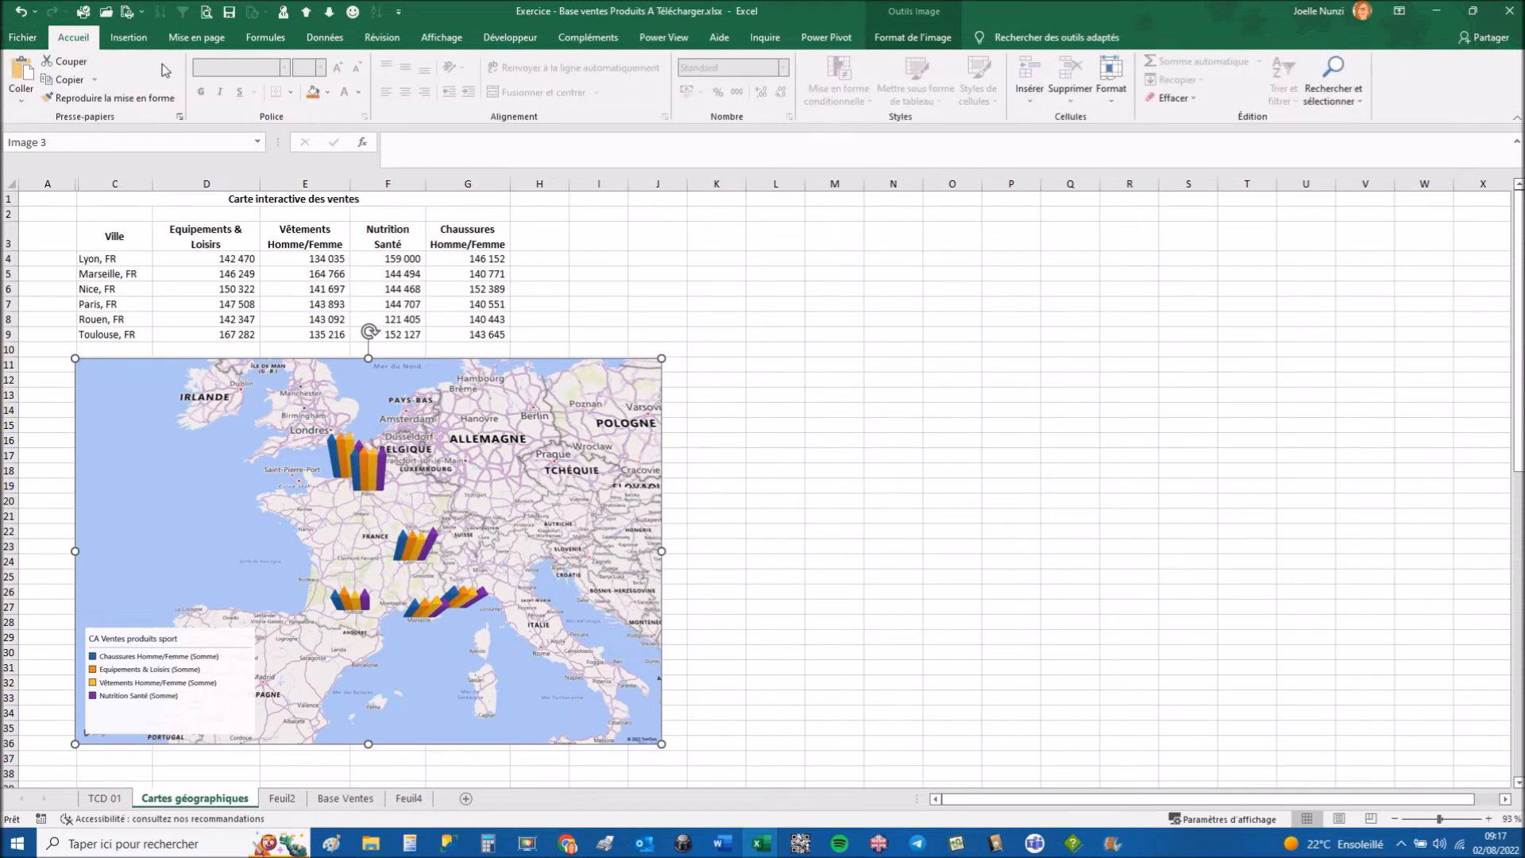
pyautogui.click(257, 142)
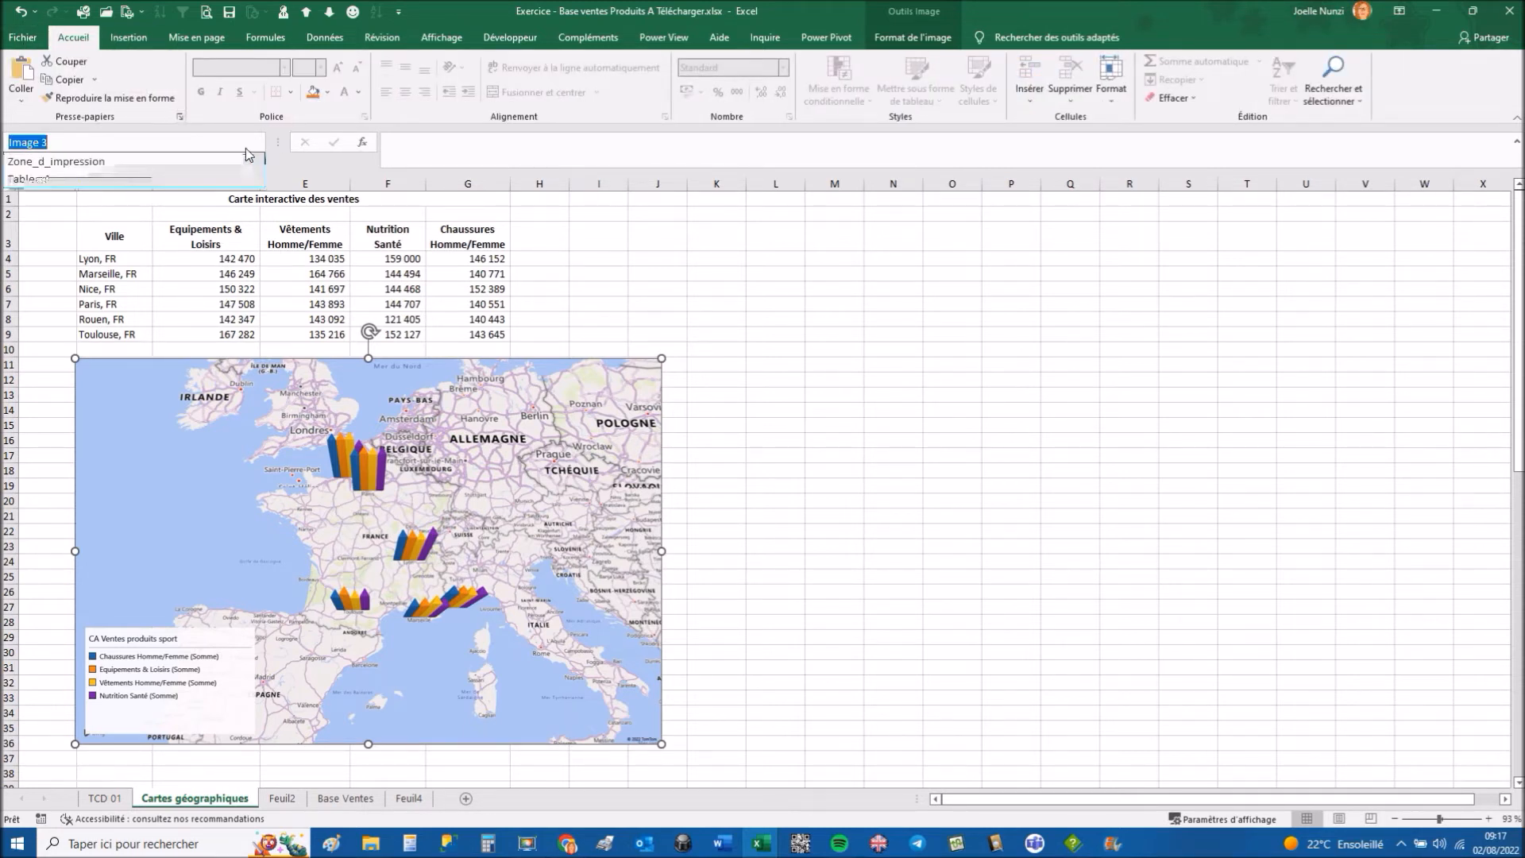
pyautogui.click(68, 162)
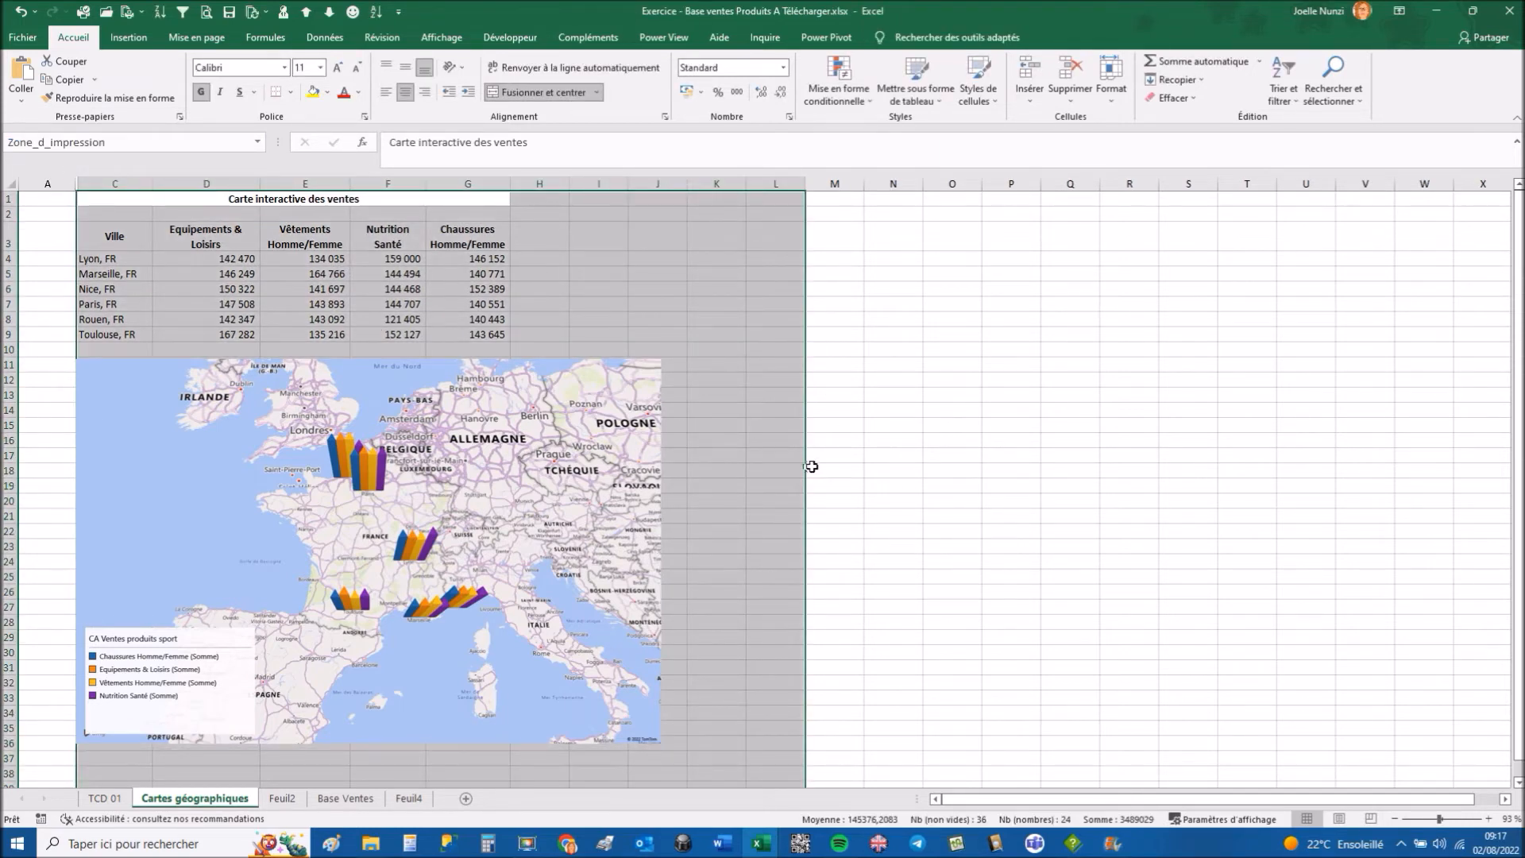
pyautogui.scroll(-2, 811, 466)
pyautogui.scroll(1, 810, 466)
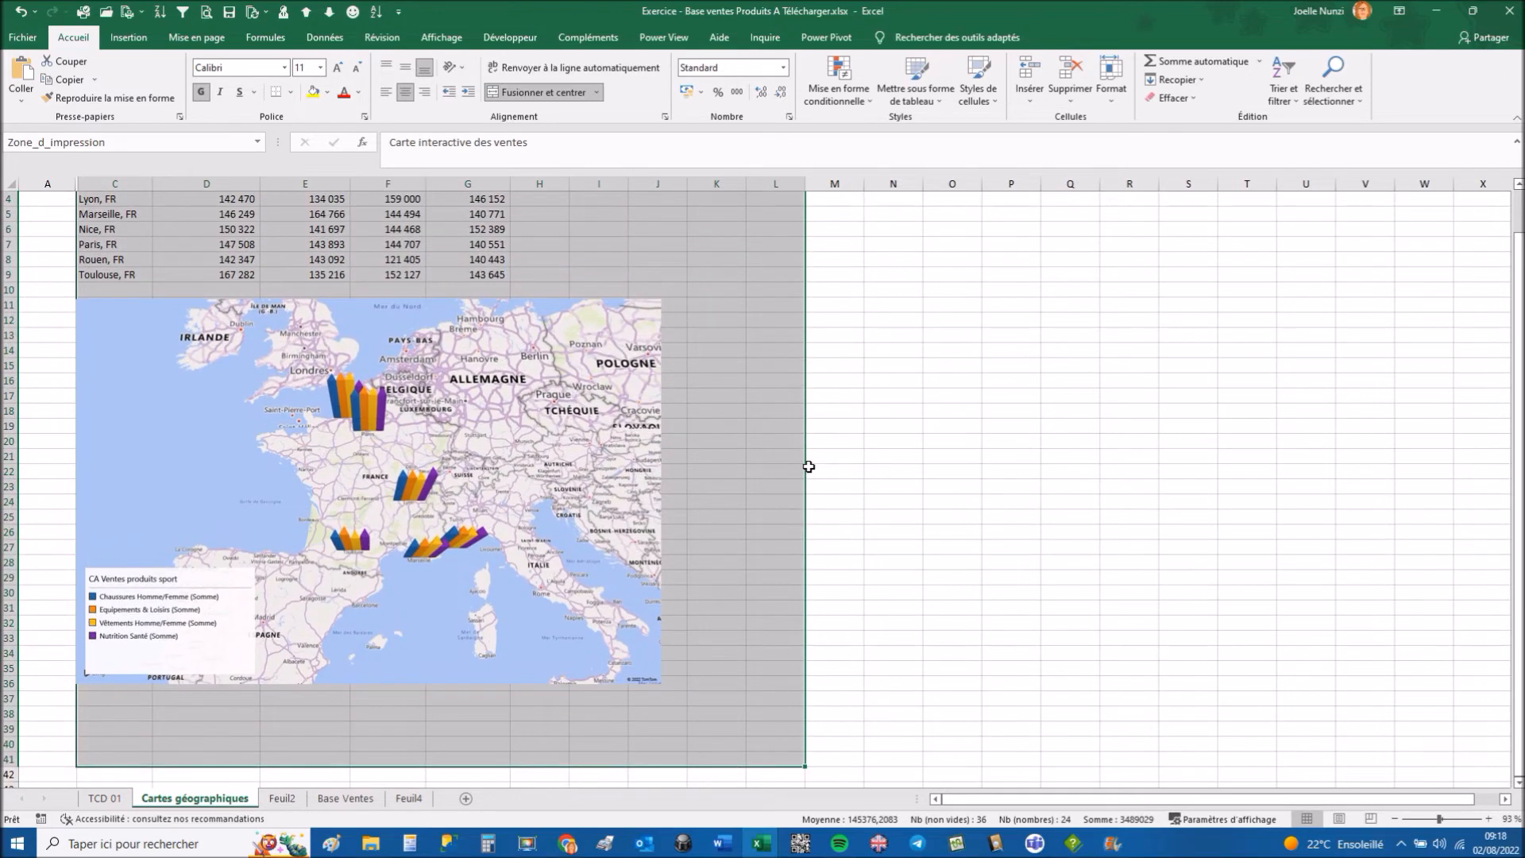
pyautogui.click(596, 590)
pyautogui.moveTo(661, 685); pyautogui.dragTo(697, 706)
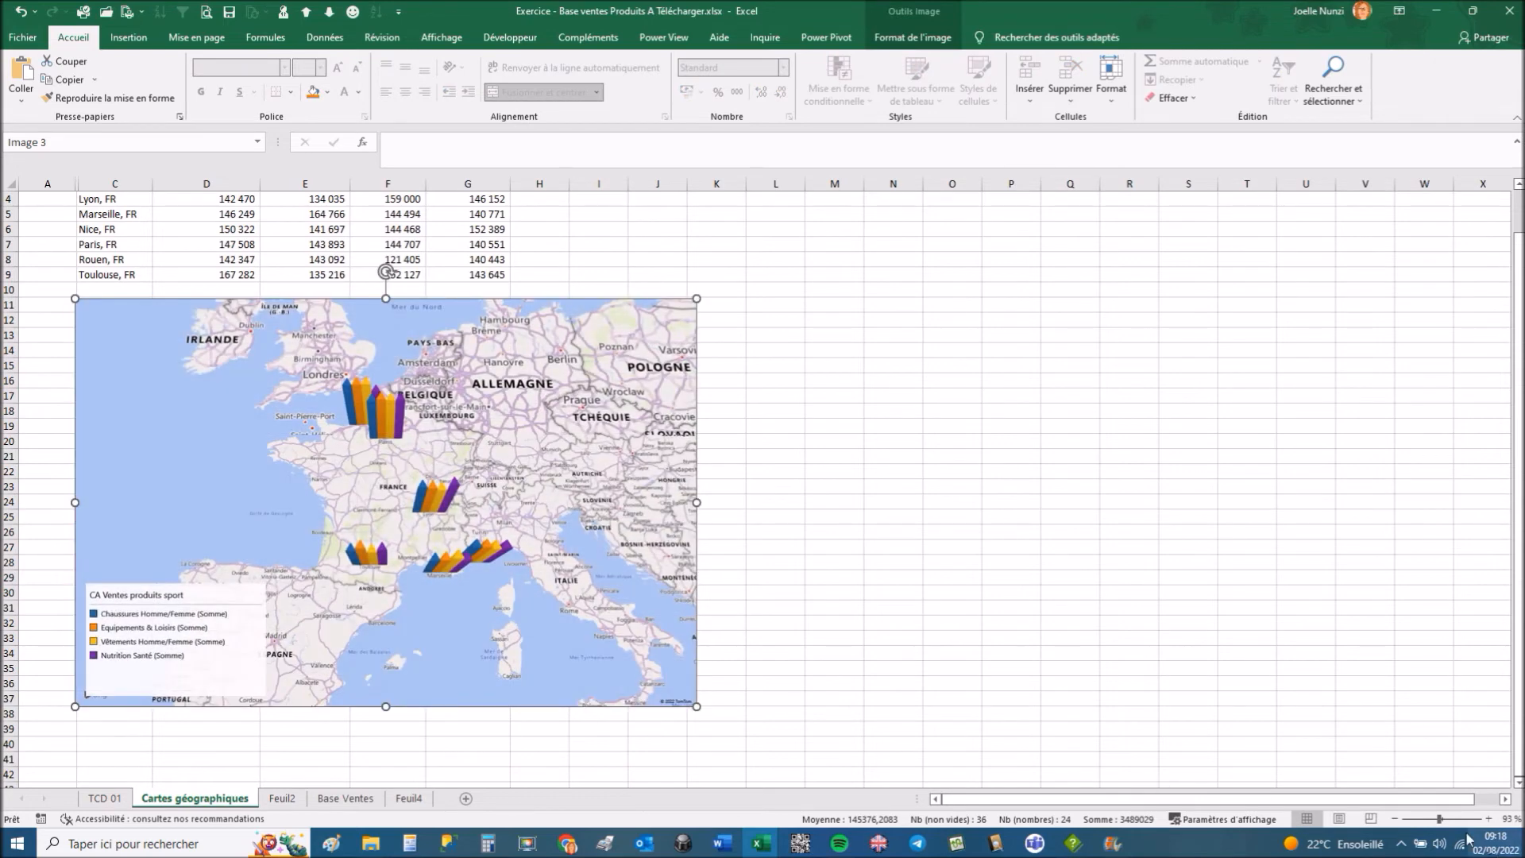
# Step: Show the sheet in page break preview and delete the other map picture lying below the print area
pyautogui.click(1369, 820)
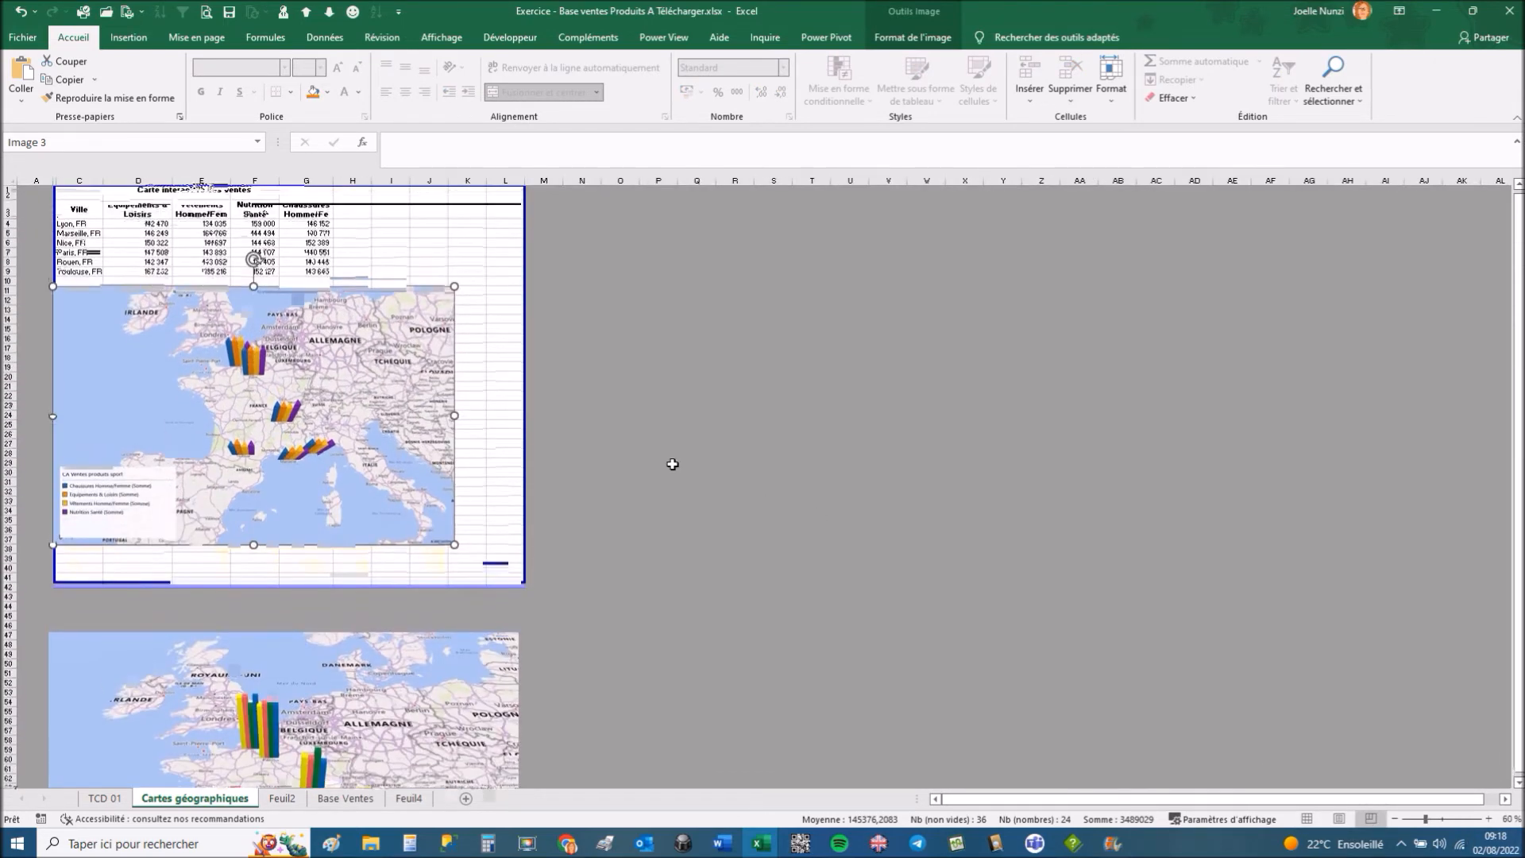
pyautogui.click(469, 650)
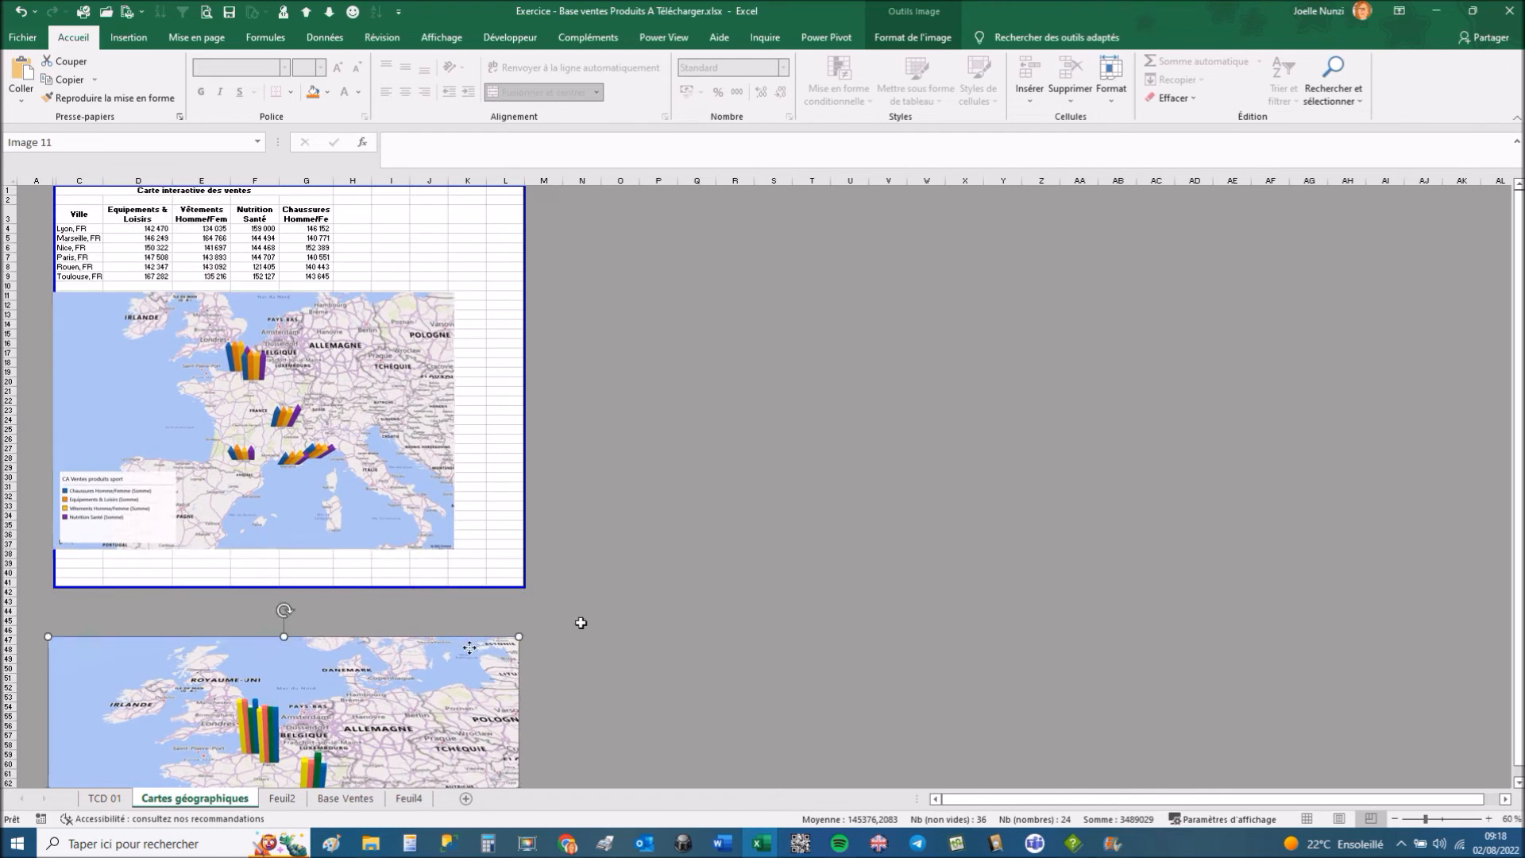
pyautogui.press('Delete')
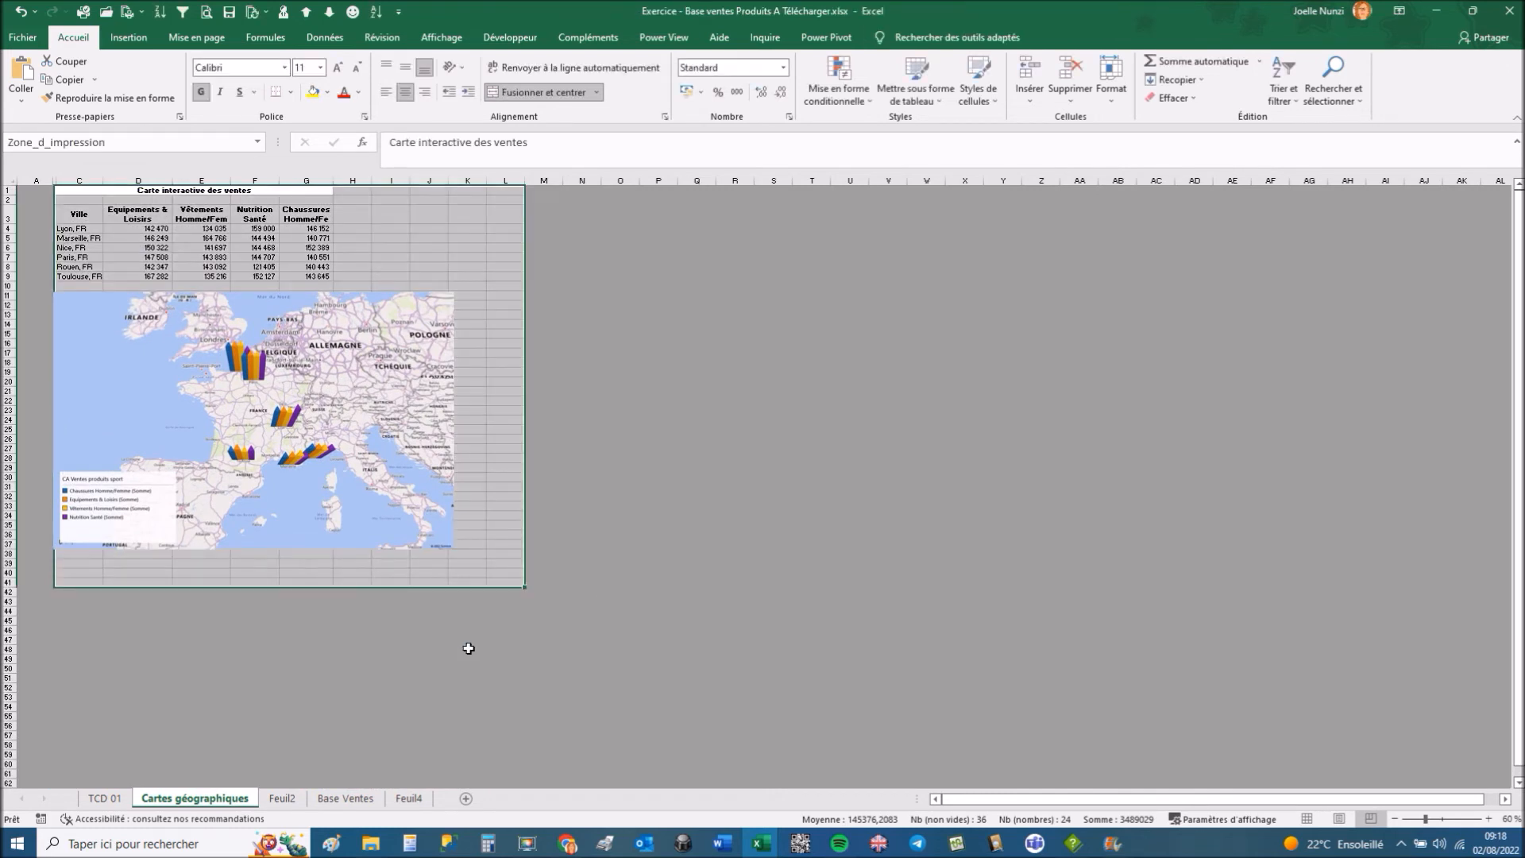
pyautogui.click(632, 564)
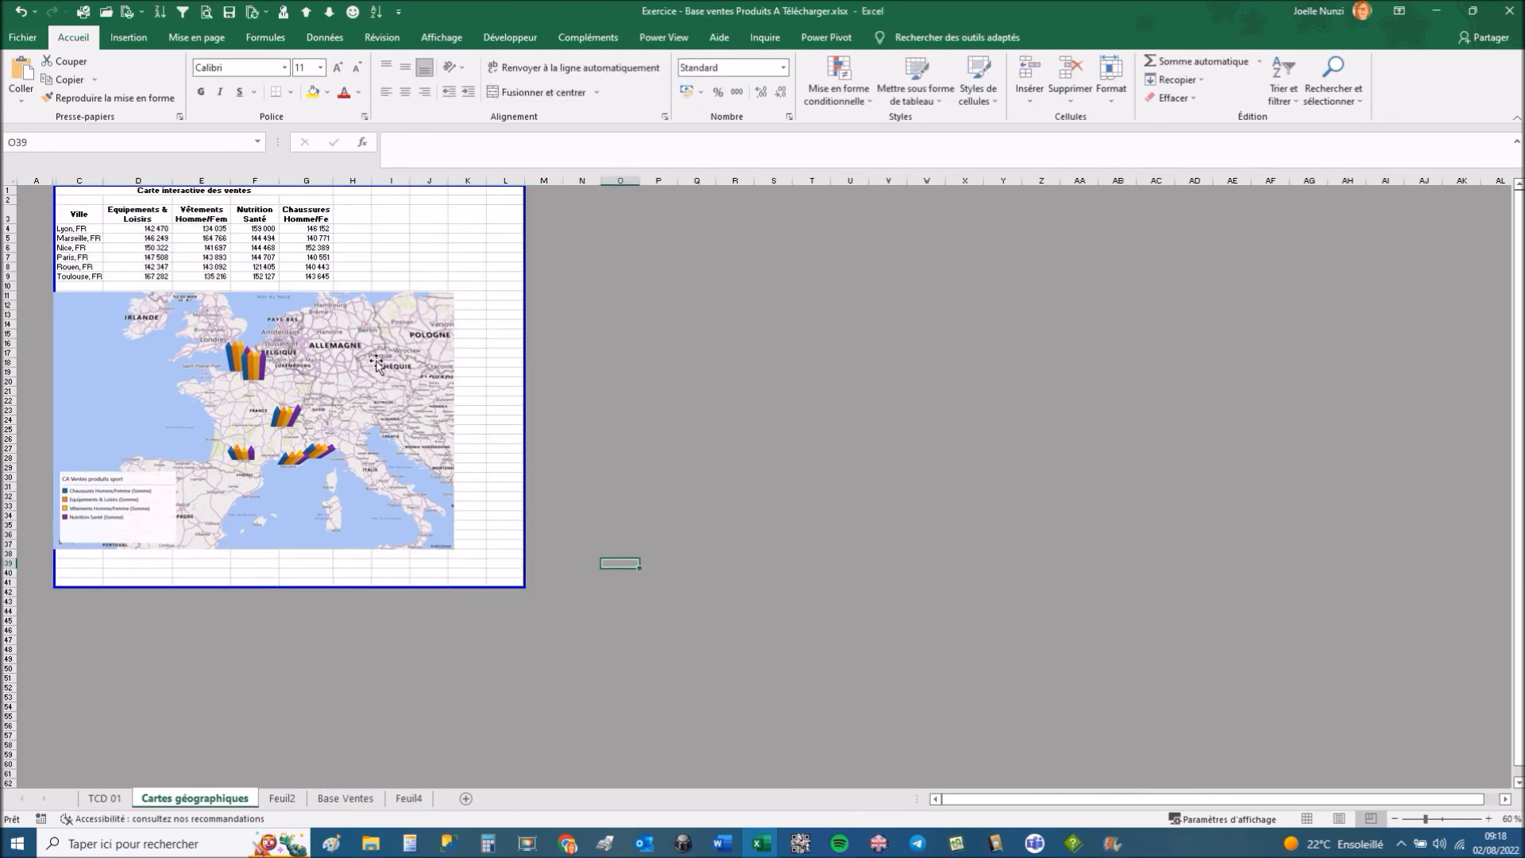
# Step: Shift the remaining map picture slightly and enlarge it to fill most of the print area below the table
pyautogui.moveTo(377, 363); pyautogui.dragTo(383, 362)
pyautogui.moveTo(459, 548); pyautogui.dragTo(497, 568)
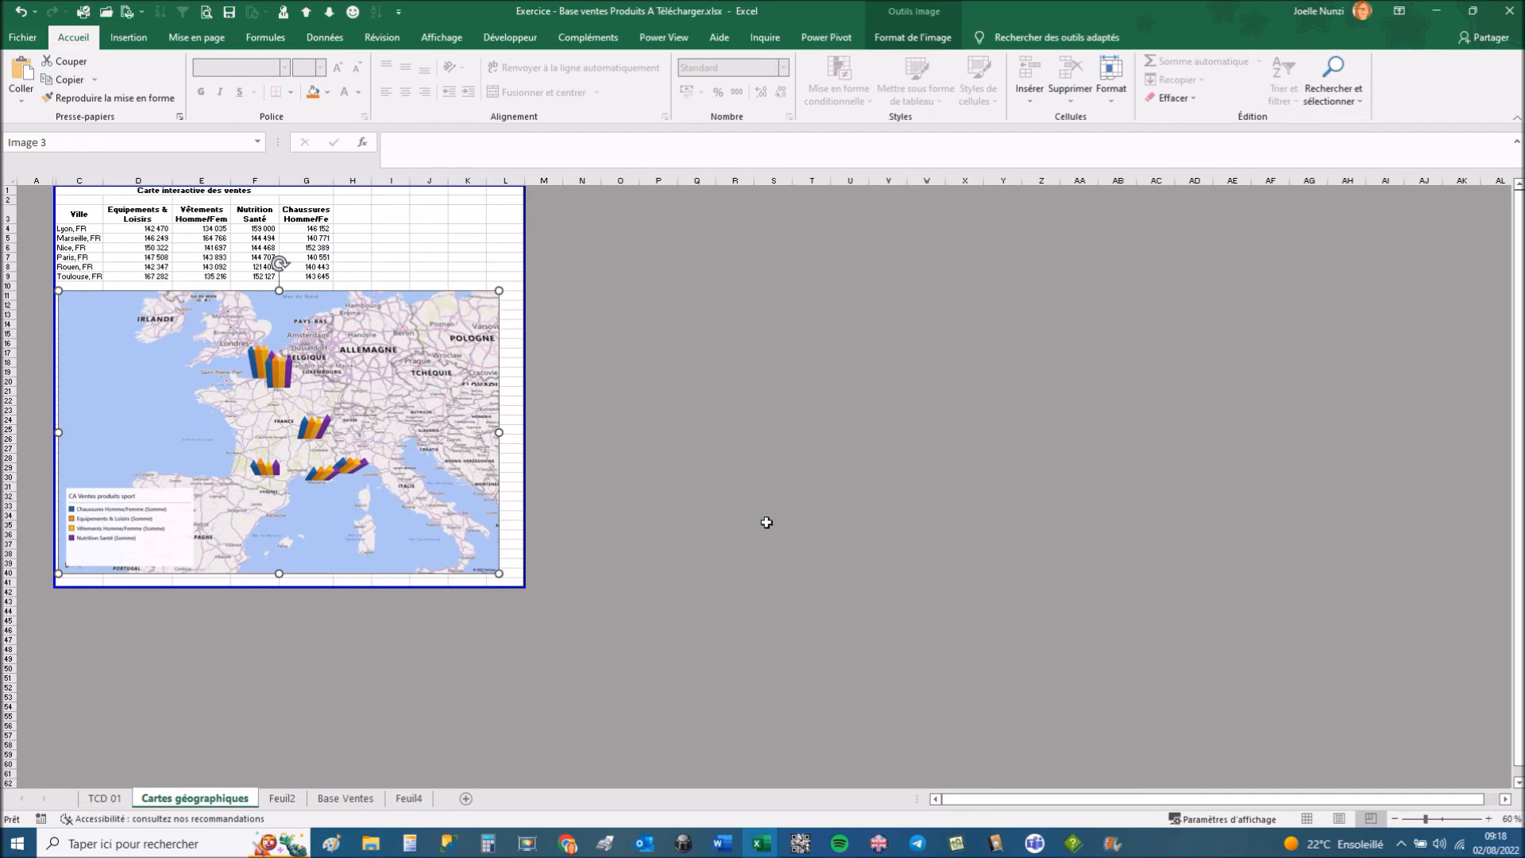
pyautogui.click(689, 295)
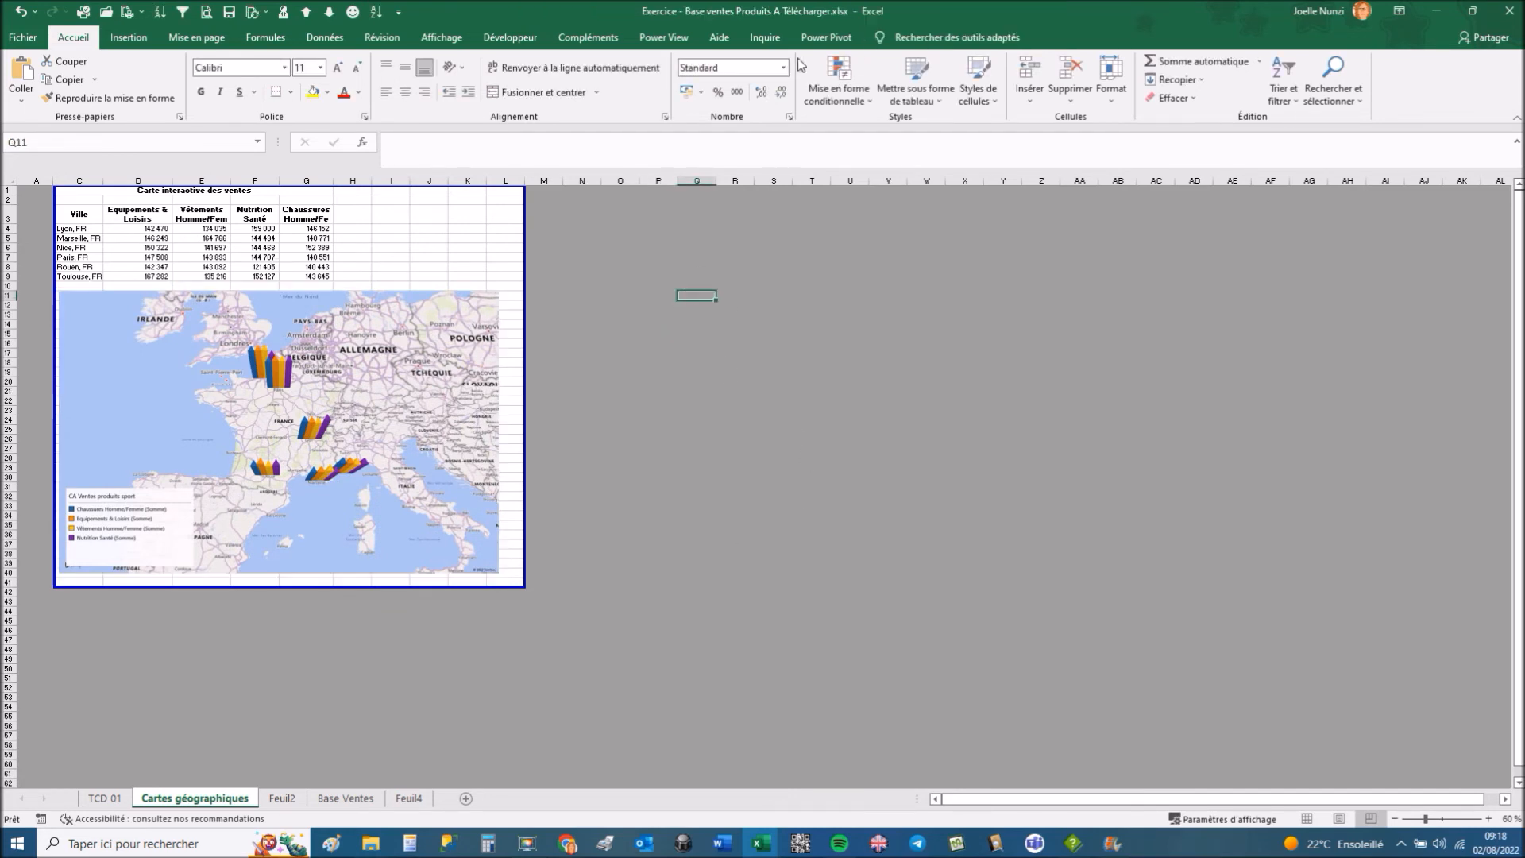
# Step: Reopen Visite guidée 1 in 3D Maps from the workbook
pyautogui.click(128, 37)
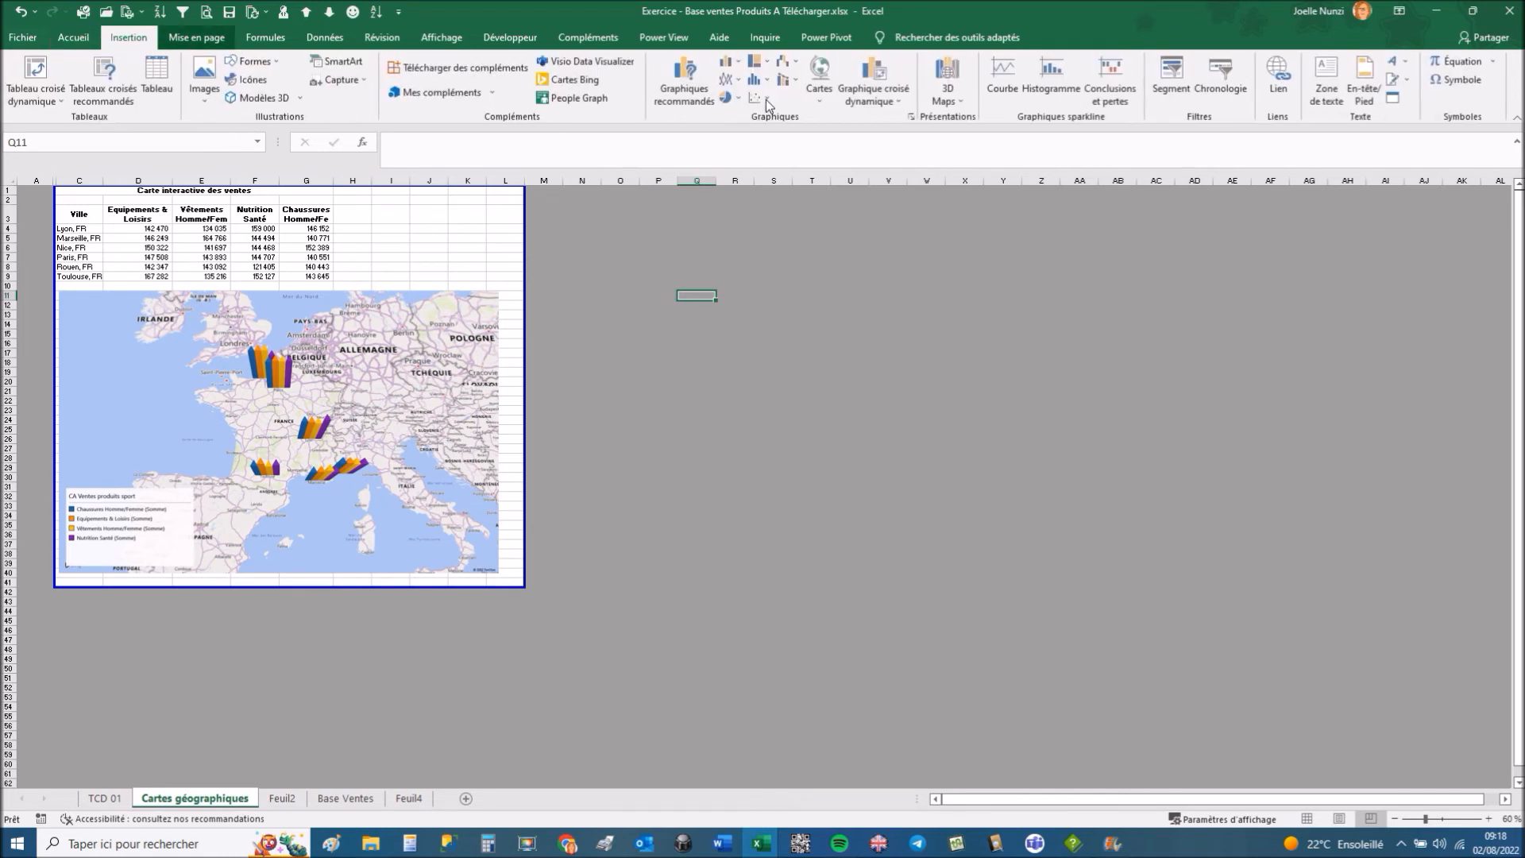
pyautogui.click(960, 99)
pyautogui.click(993, 117)
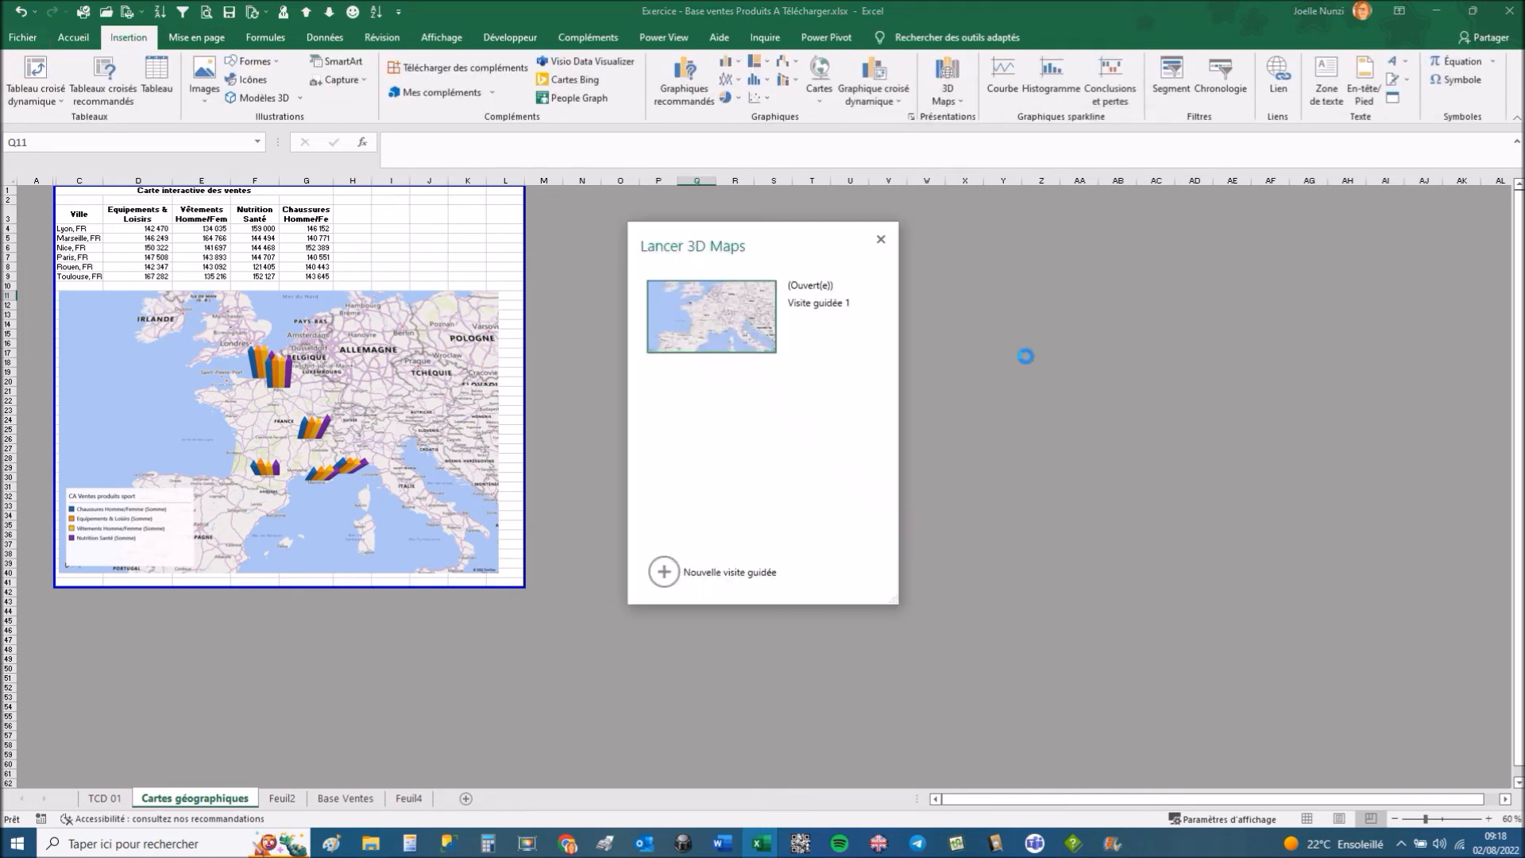
pyautogui.click(718, 316)
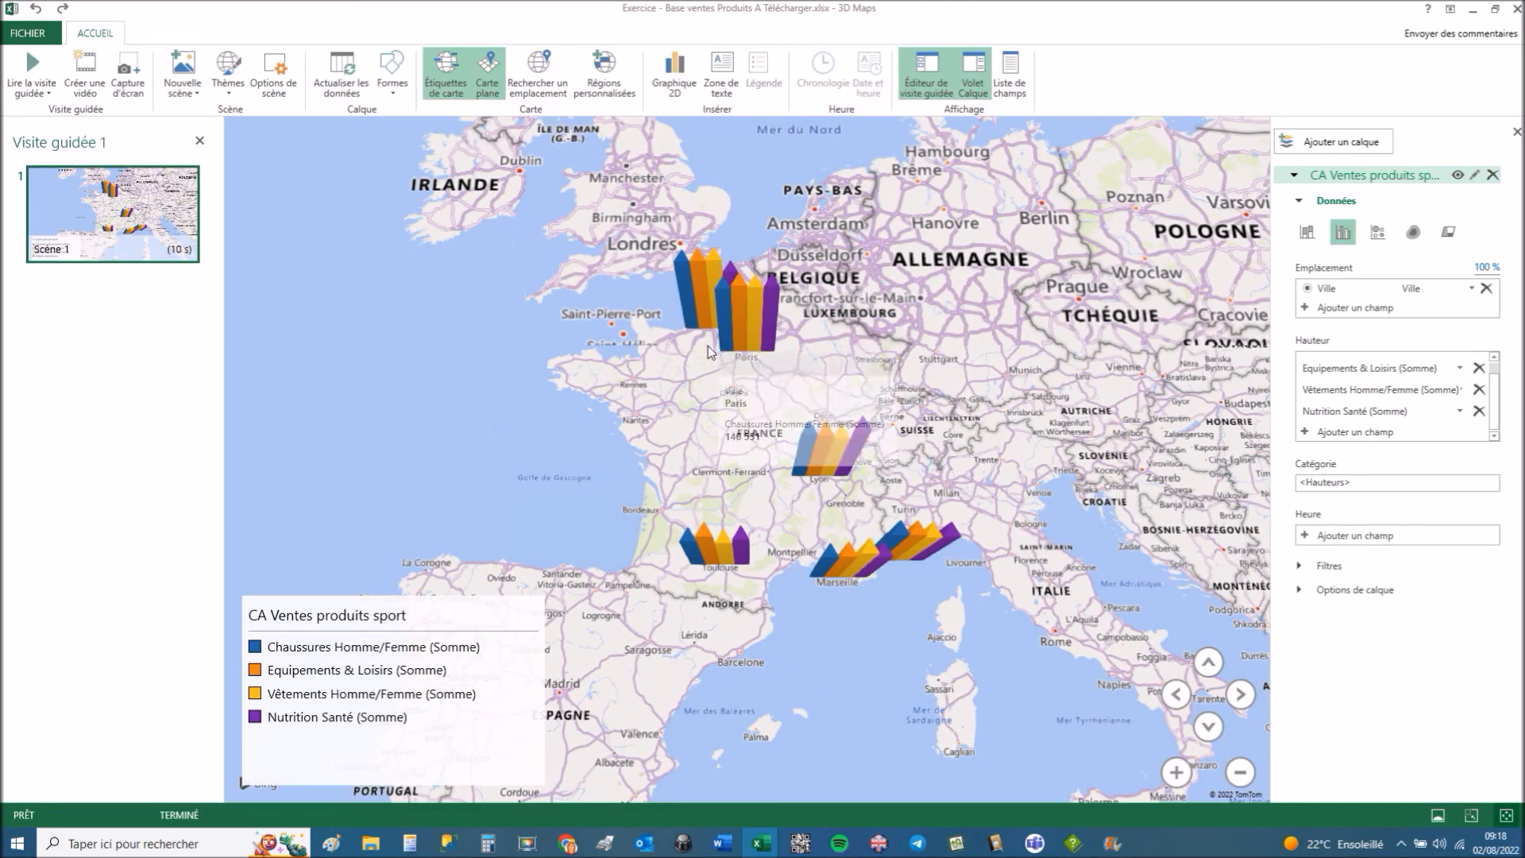
# Step: Play the guided tour in full screen and return to the tour editor
pyautogui.click(32, 63)
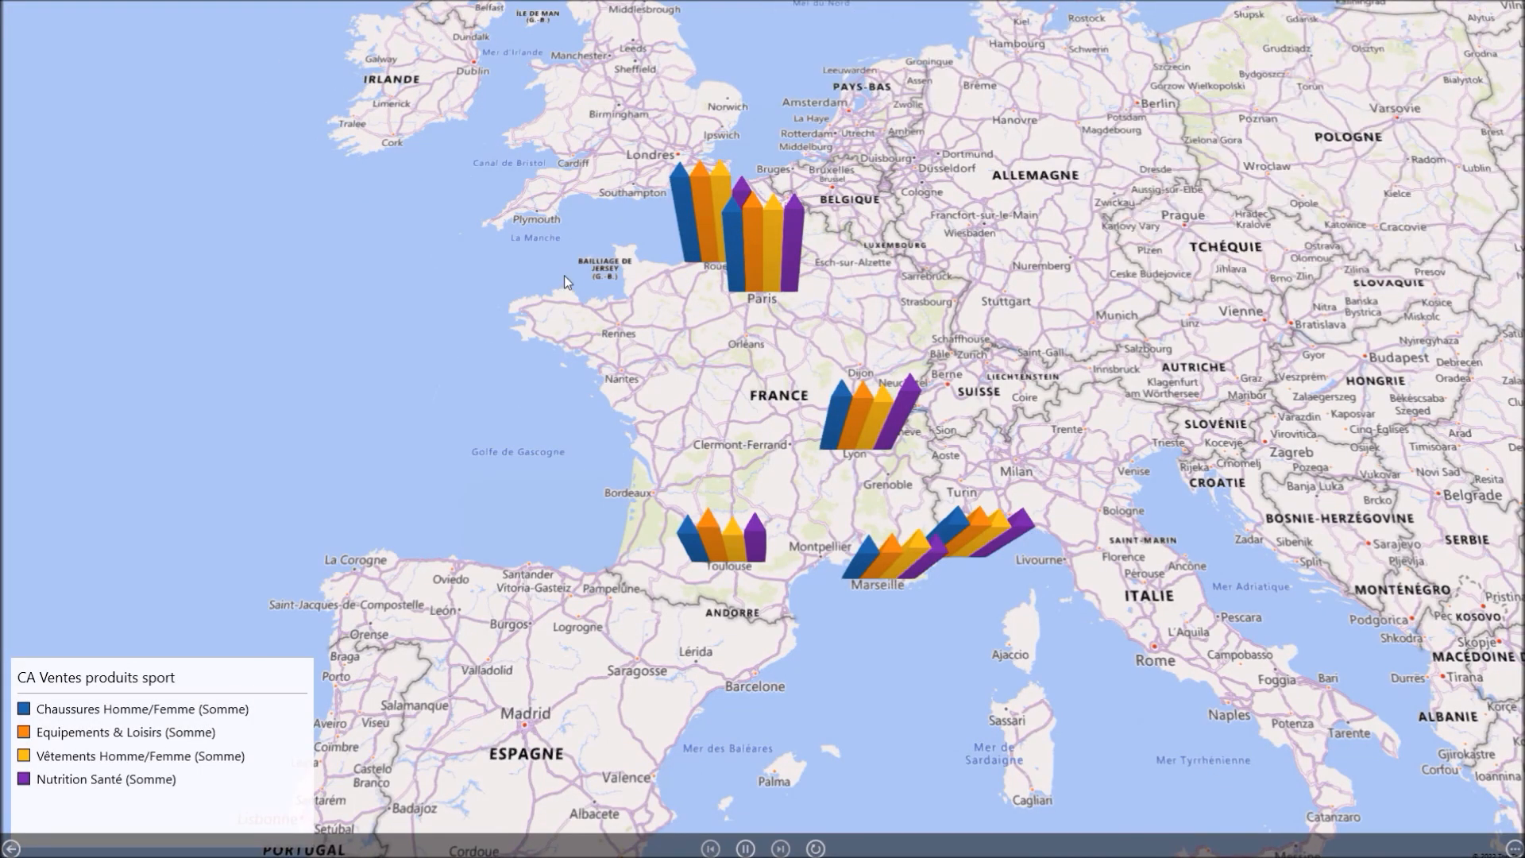
pyautogui.press('Escape')
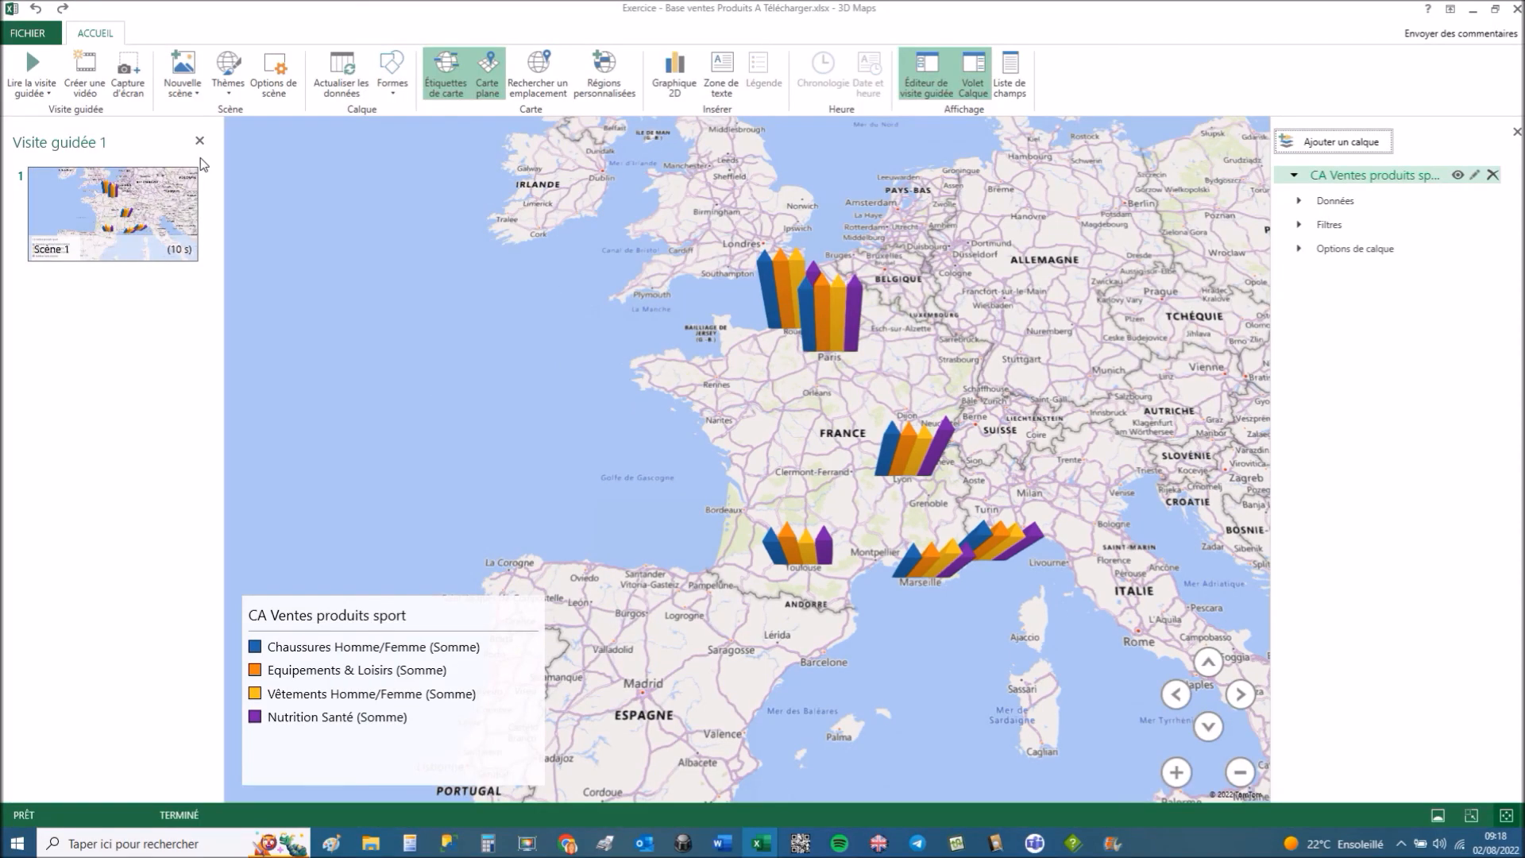
pyautogui.click(85, 87)
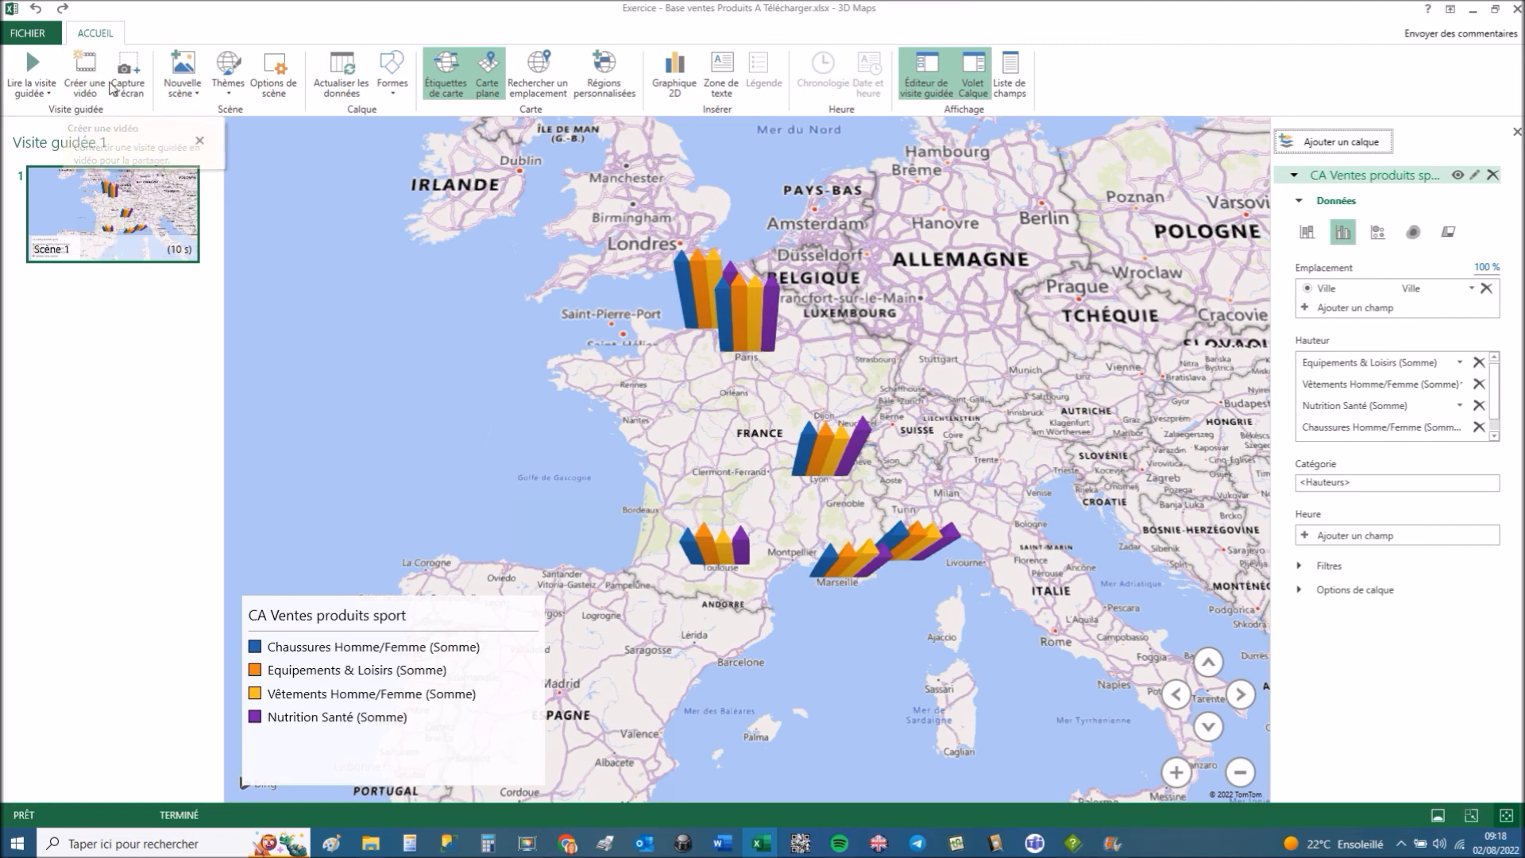